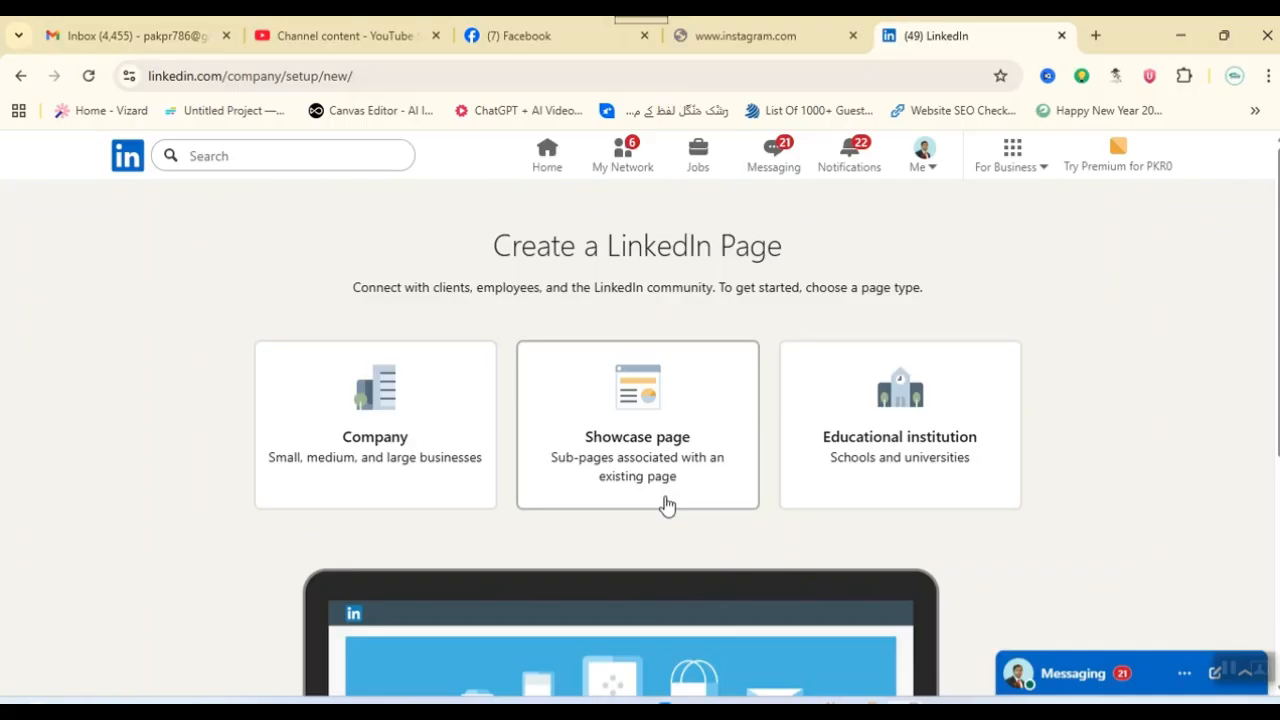
Step: Start a new Company page and enter "dha lahore phase10" as the organization name
{"action": "left_click", "coordinate": [410, 449]}
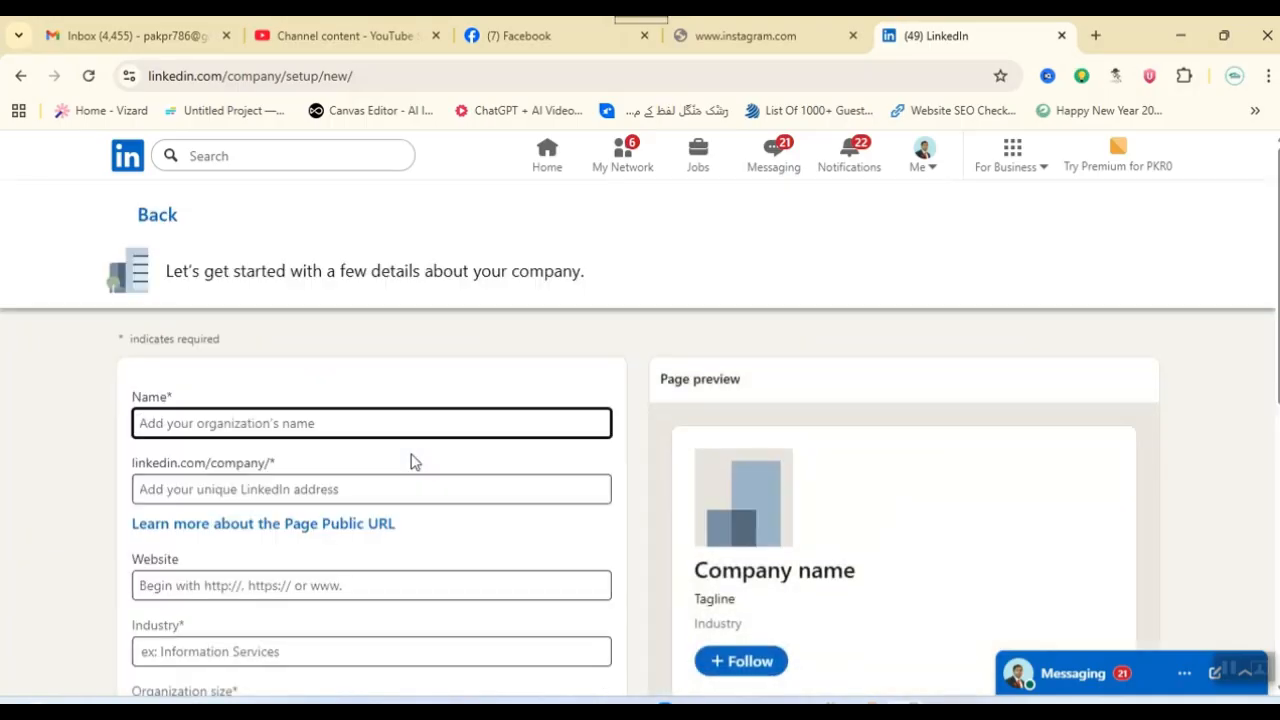
{"action": "left_click", "coordinate": [313, 423]}
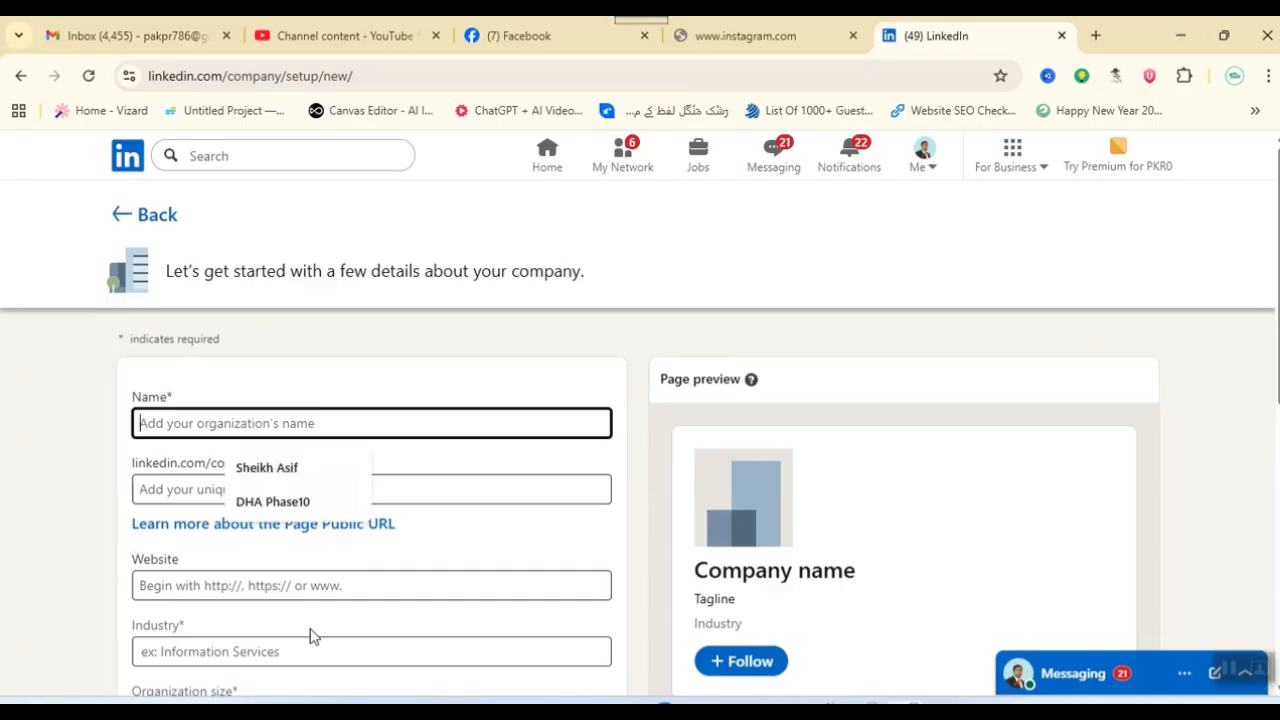
{"action": "type", "text": "dha"}
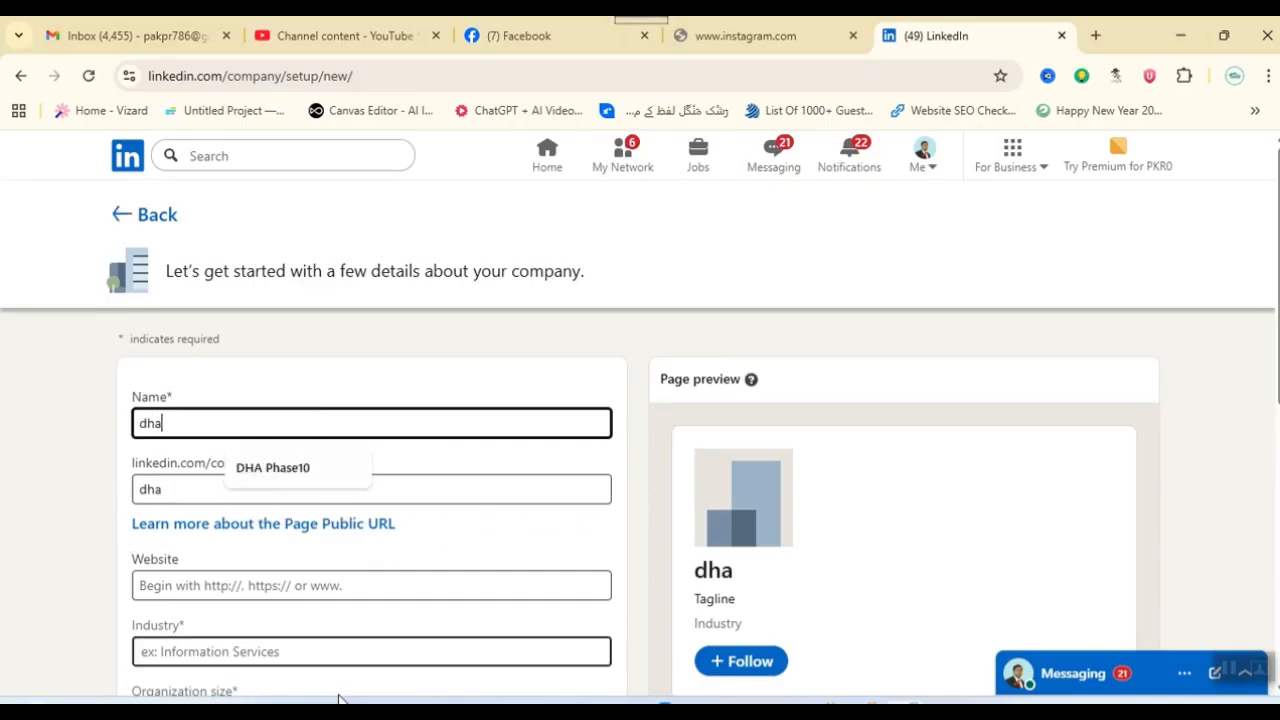
{"action": "type", "text": " lahor"}
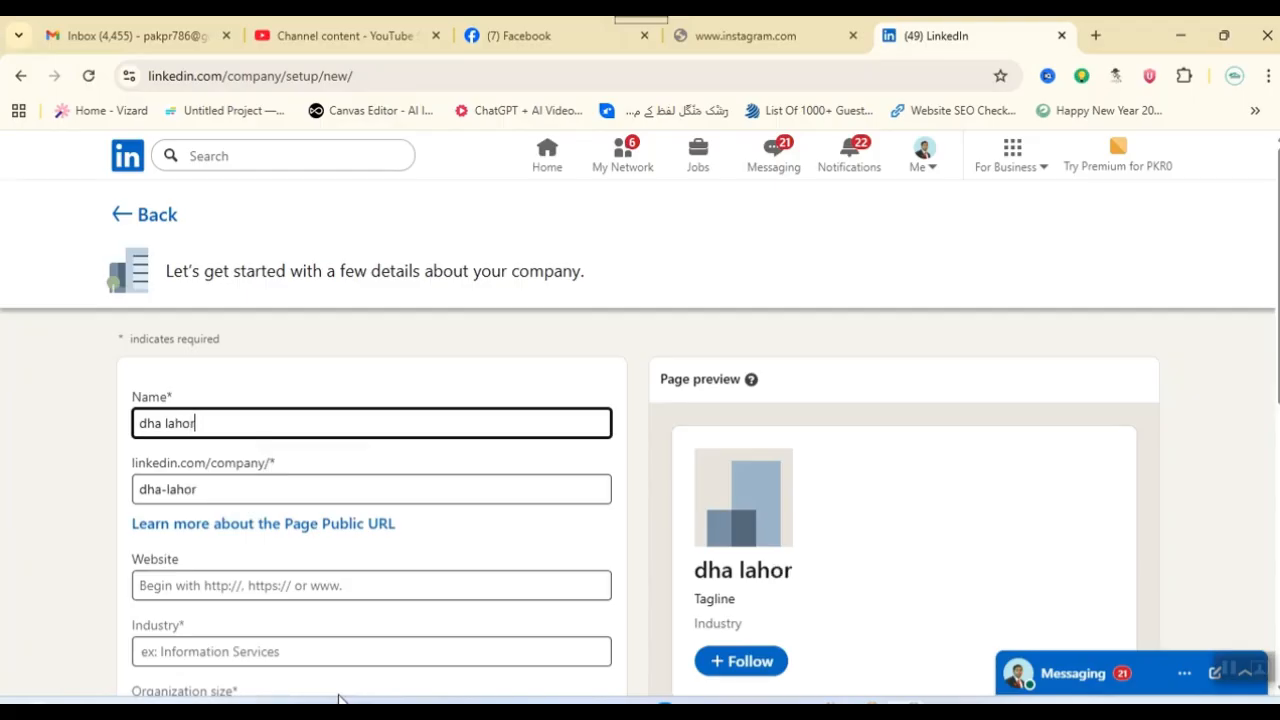
{"action": "type", "text": "e phase"}
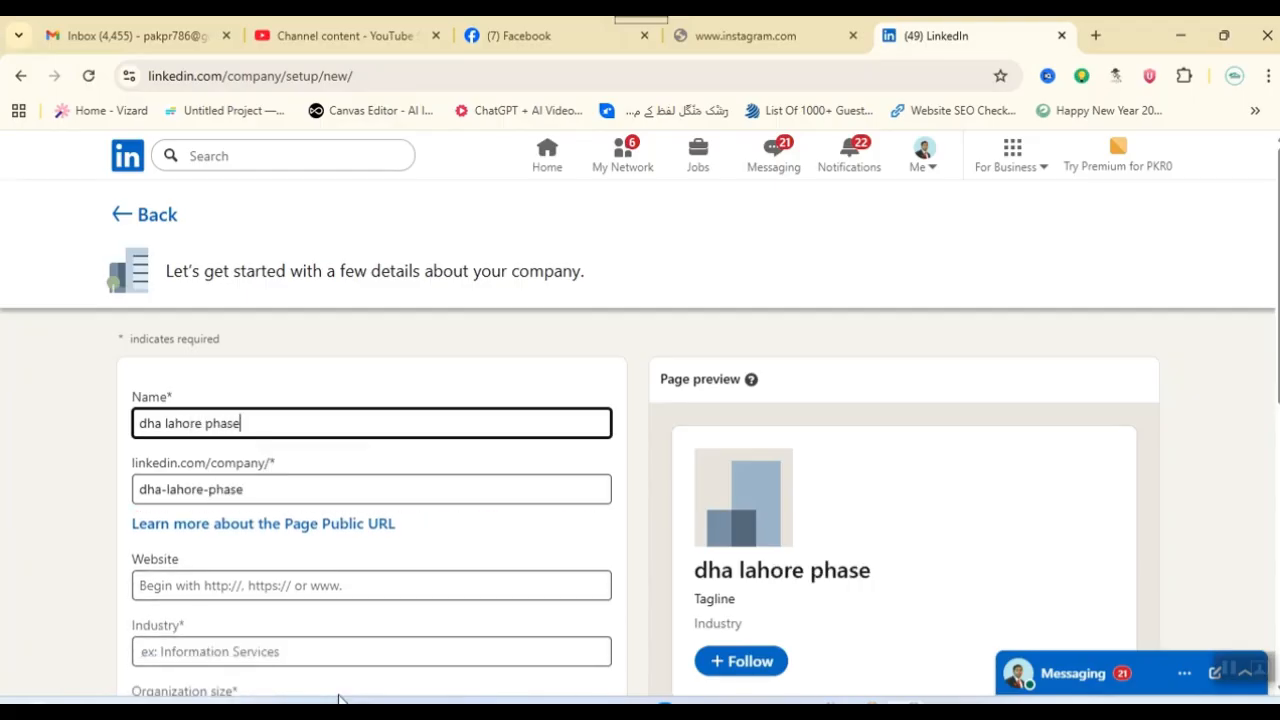
{"action": "type", "text": "10"}
{"action": "left_click", "coordinate": [289, 494]}
{"action": "left_click", "coordinate": [306, 423]}
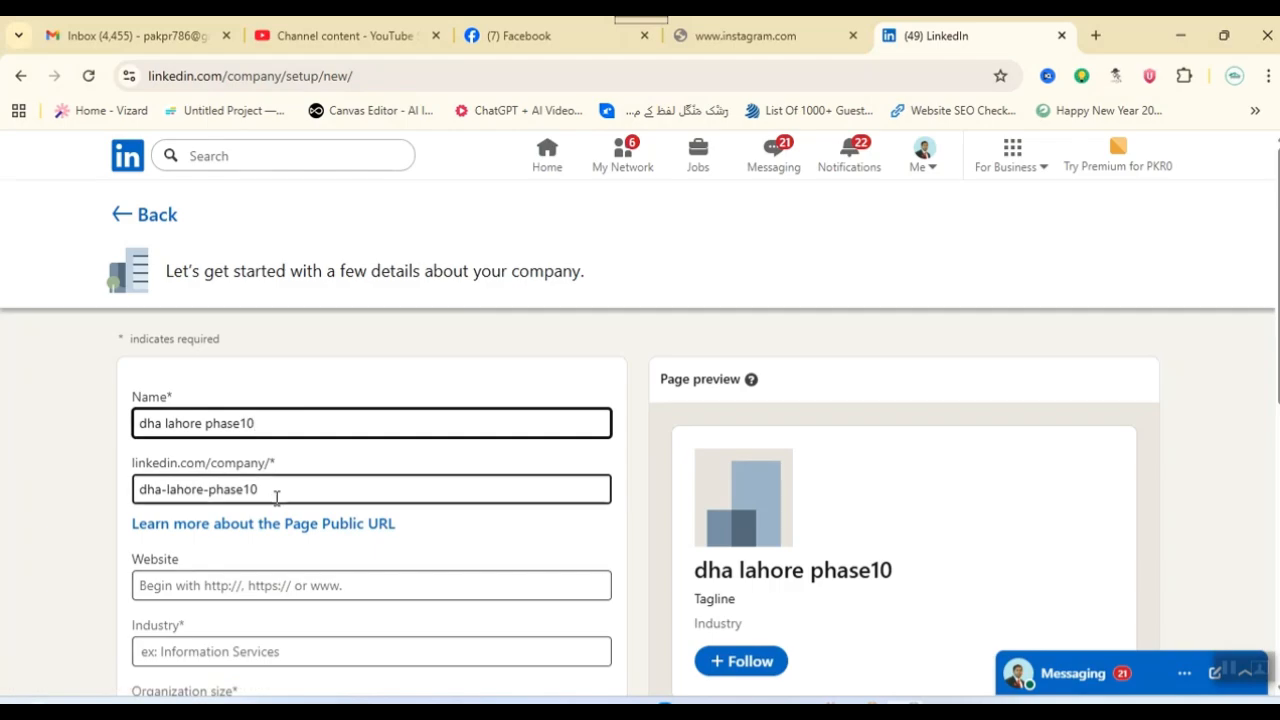
{"action": "left_click", "coordinate": [325, 37]}
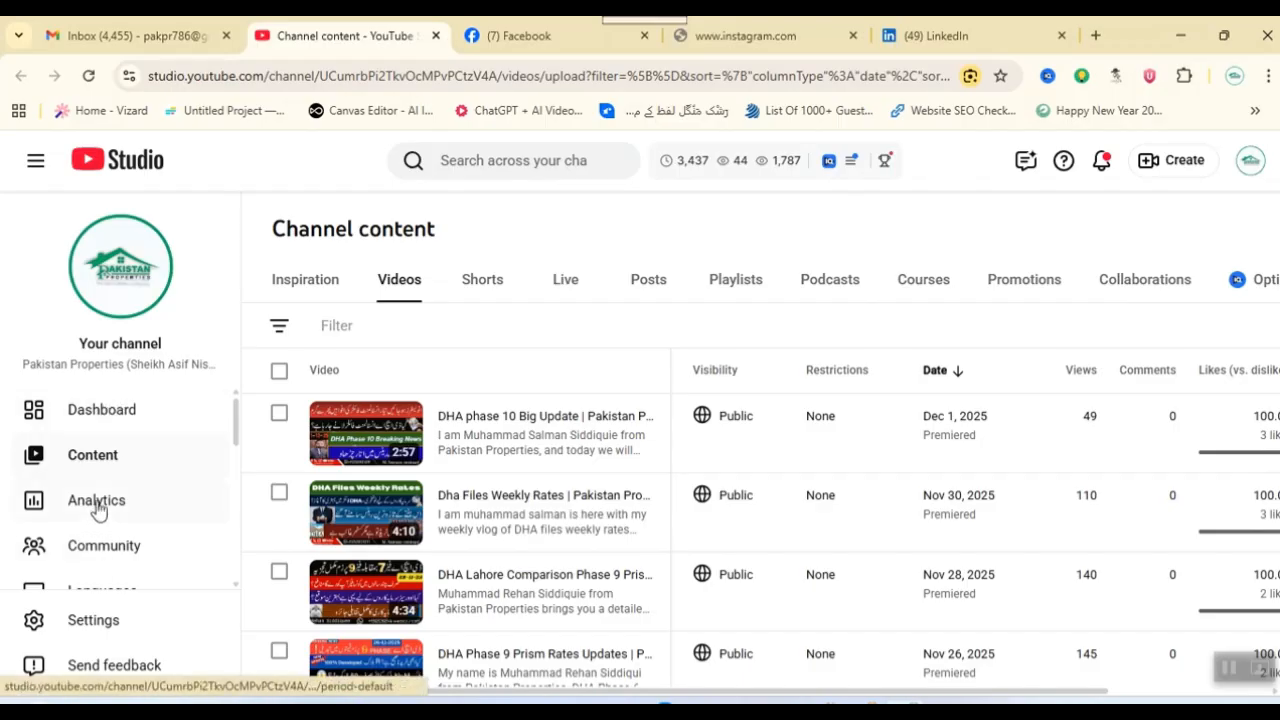
{"action": "scroll", "coordinate": [92, 515], "scroll_direction": "down", "scroll_amount": 5}
{"action": "scroll", "coordinate": [94, 523], "scroll_direction": "down", "scroll_amount": 1}
{"action": "scroll", "coordinate": [110, 545], "scroll_direction": "up", "scroll_amount": 1}
{"action": "scroll", "coordinate": [137, 572], "scroll_direction": "down", "scroll_amount": 1}
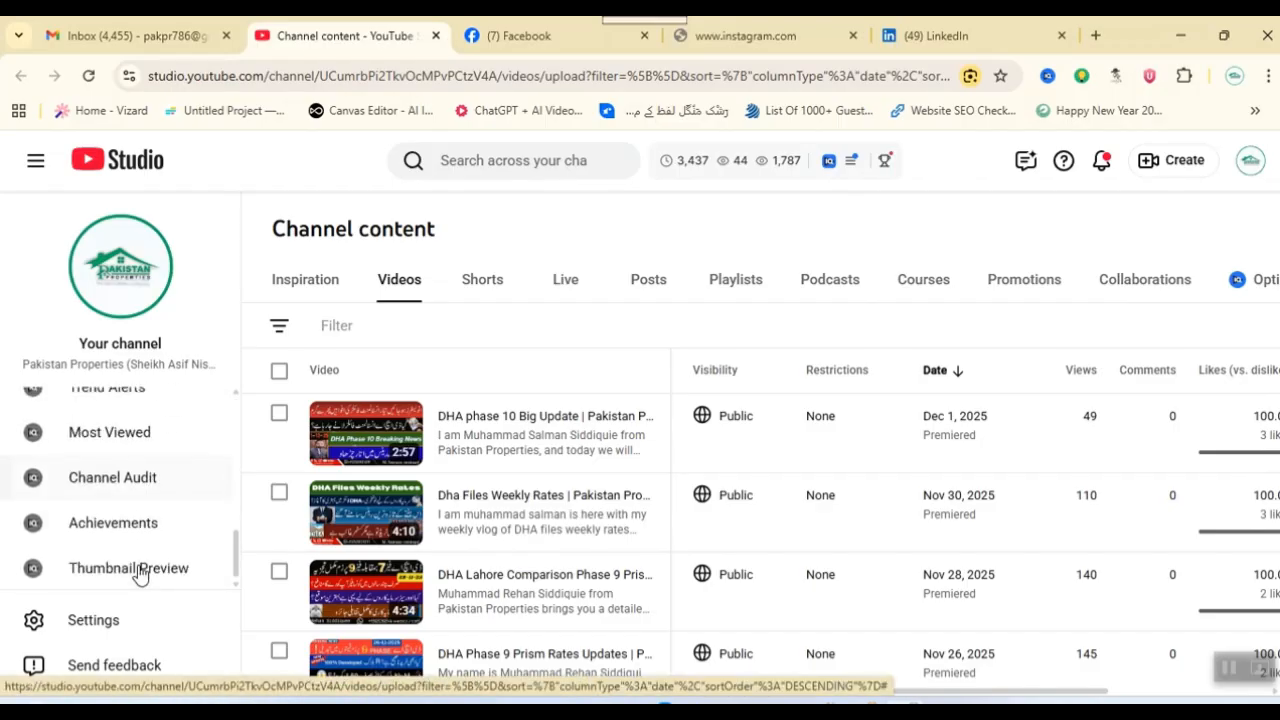
{"action": "left_click", "coordinate": [1096, 38]}
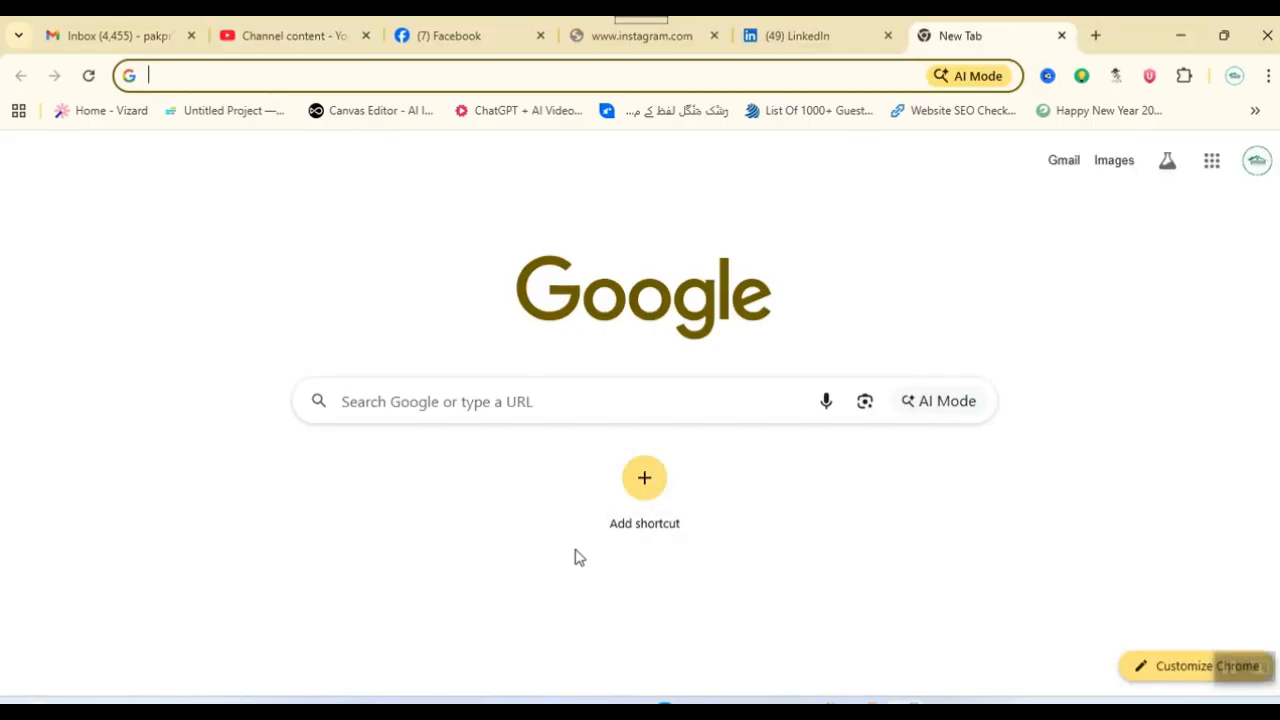
{"action": "type", "text": "youtube.com/"}
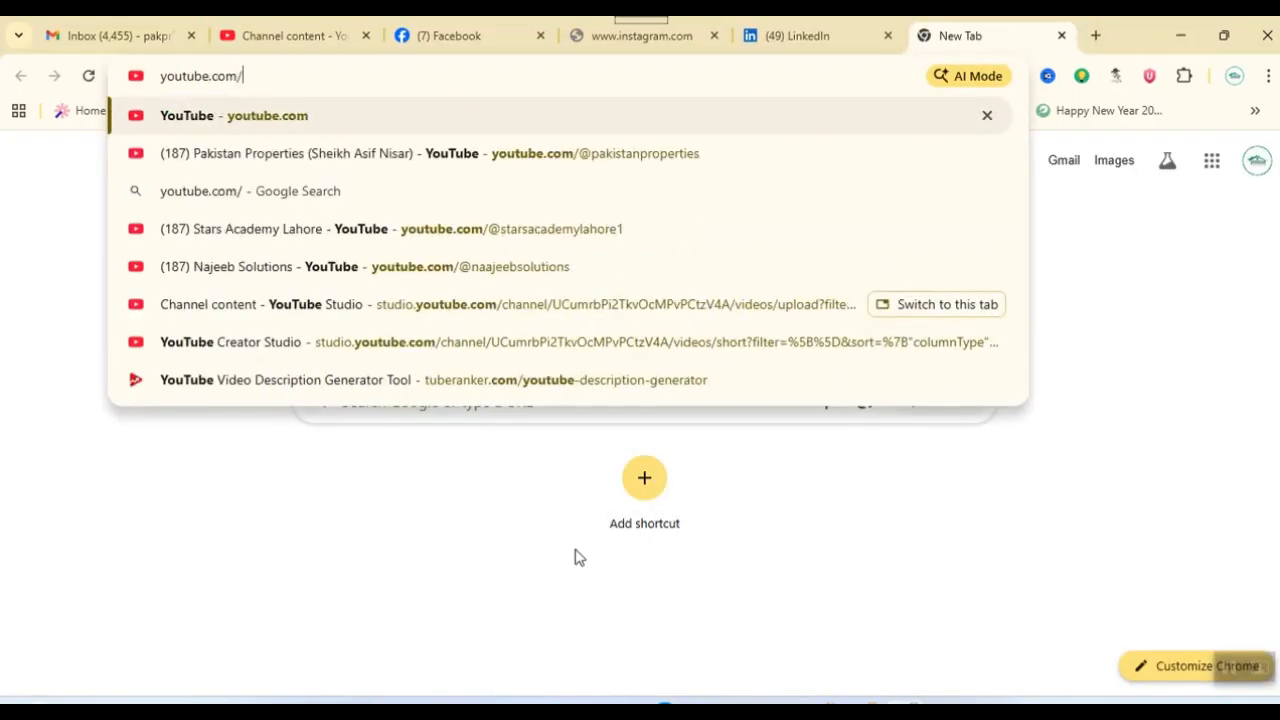
{"action": "type", "text": "@"}
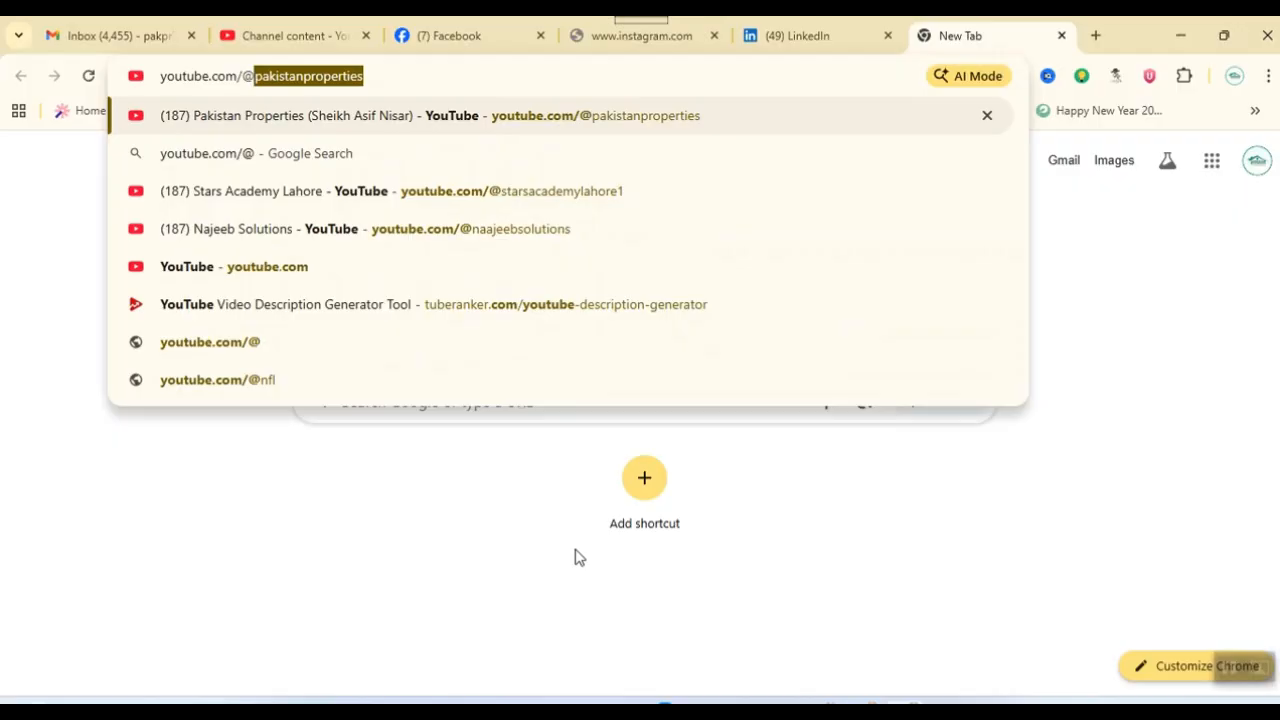
{"action": "key", "text": "ctrl+a"}
{"action": "key", "text": "ctrl+c"}
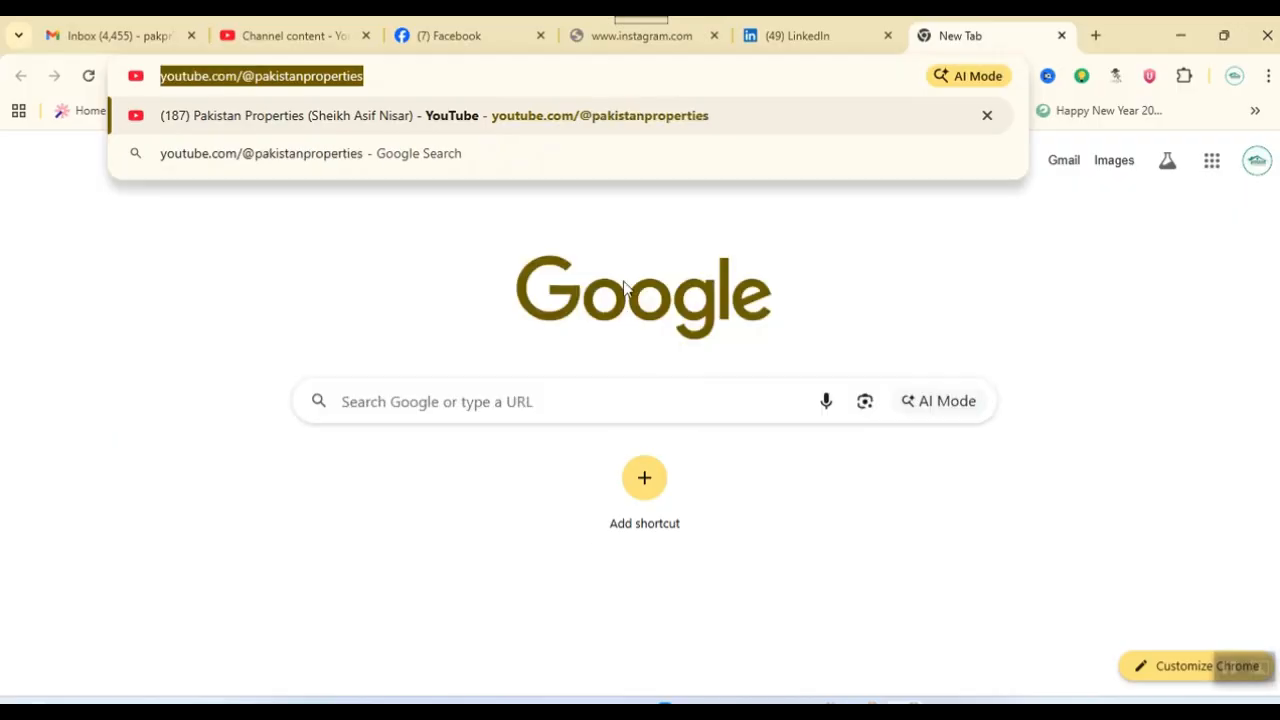
{"action": "left_click", "coordinate": [794, 36]}
{"action": "left_click", "coordinate": [351, 588]}
{"action": "key", "text": "ctrl+v"}
Step: Set the company page's industry to Real Estate Agents and Brokers
{"action": "scroll", "coordinate": [355, 586], "scroll_direction": "down", "scroll_amount": 1}
{"action": "scroll", "coordinate": [358, 584], "scroll_direction": "up", "scroll_amount": 1}
{"action": "scroll", "coordinate": [358, 583], "scroll_direction": "down", "scroll_amount": 2}
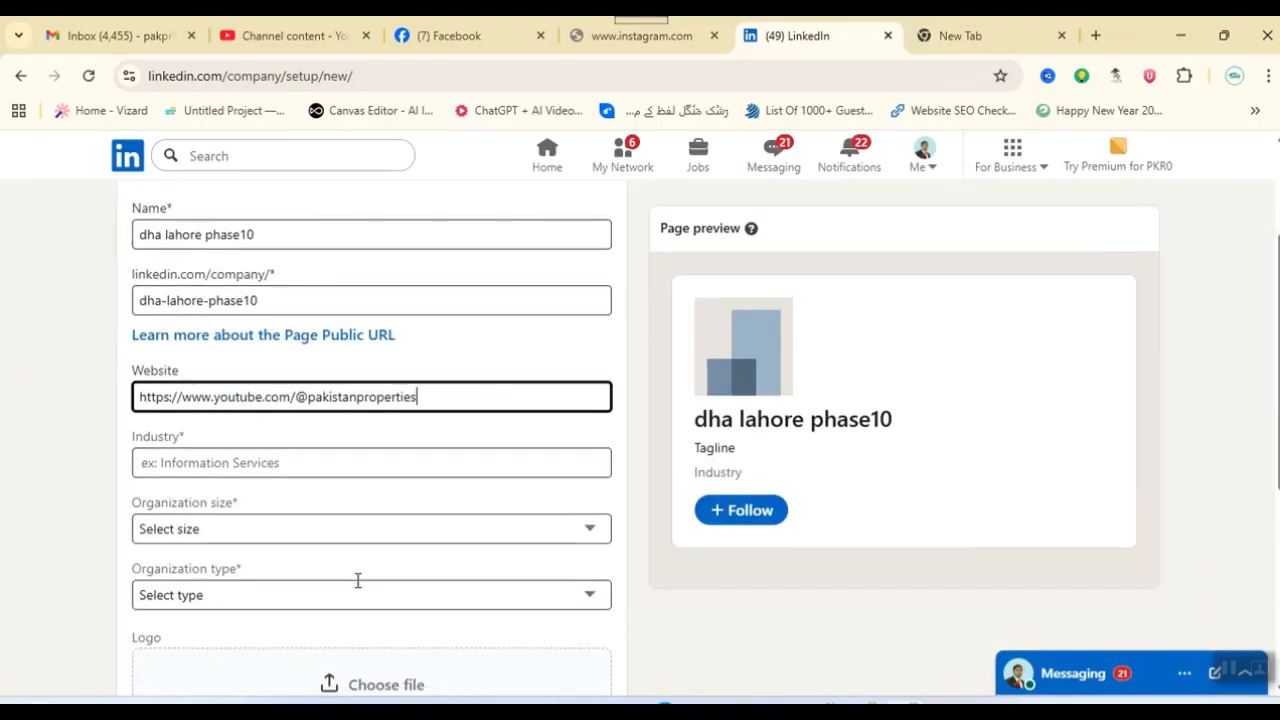
{"action": "left_click", "coordinate": [228, 455]}
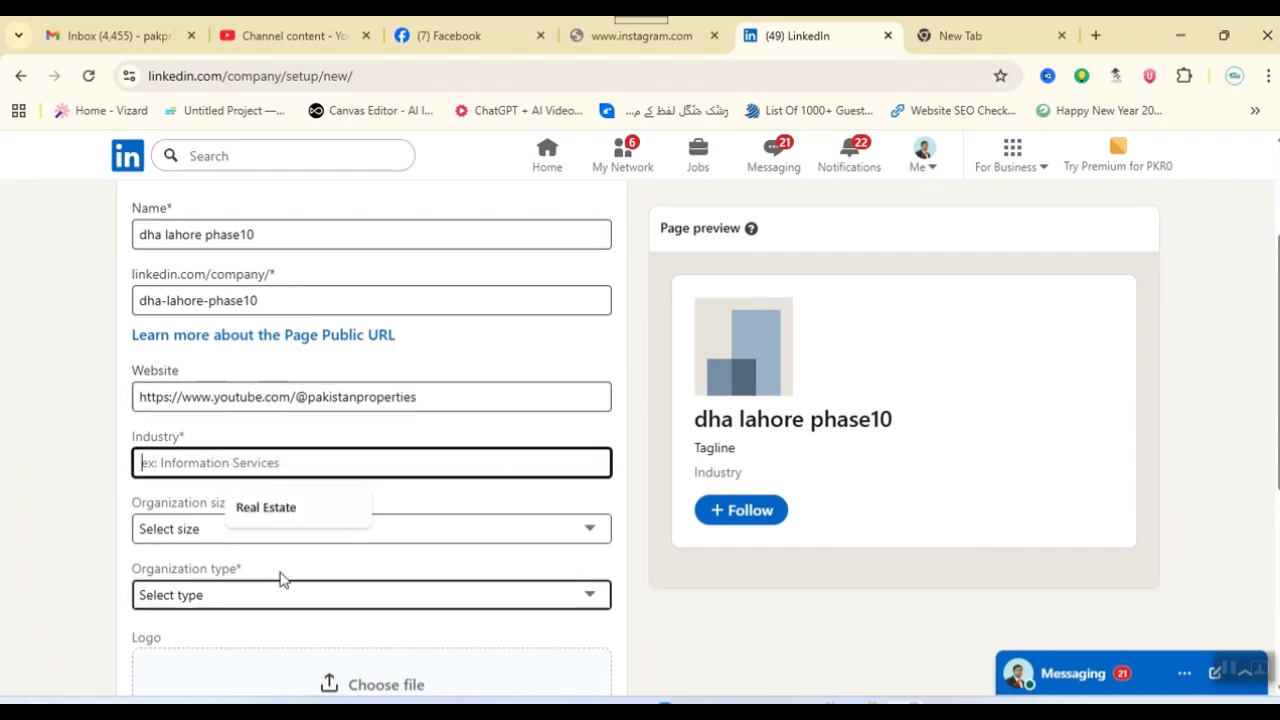
{"action": "left_click", "coordinate": [278, 507]}
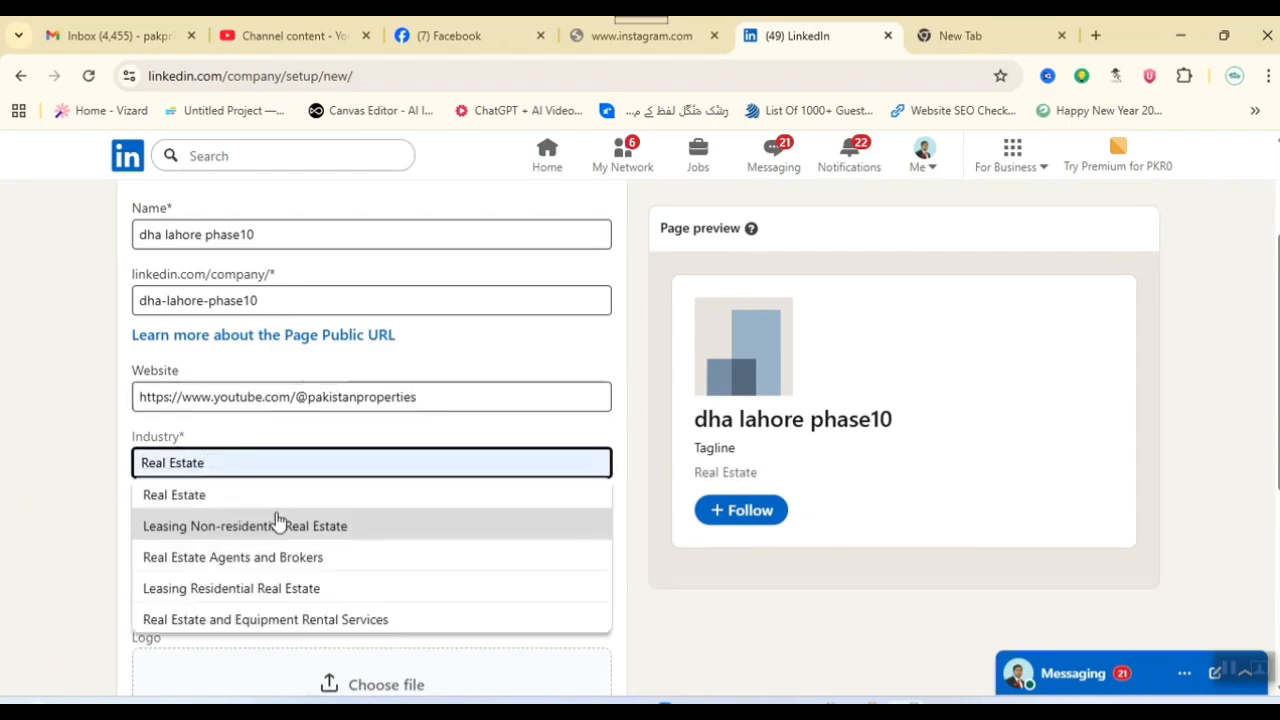
{"action": "left_click", "coordinate": [333, 568]}
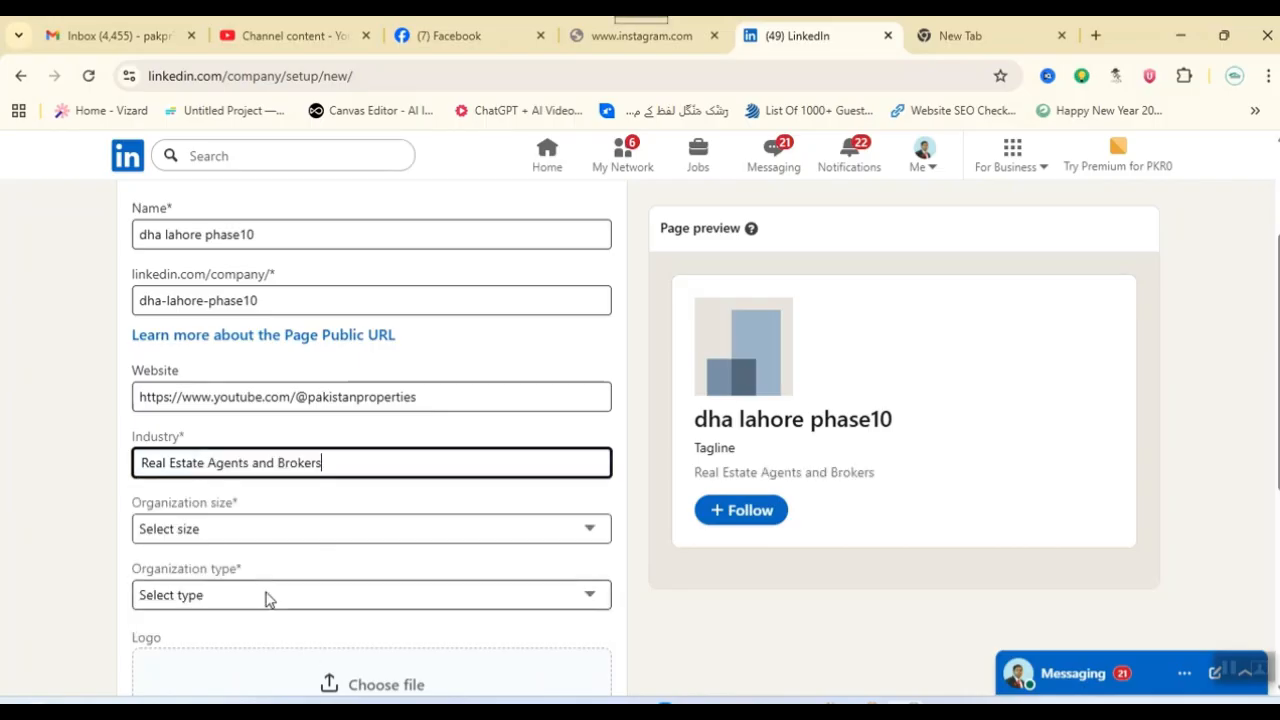
Step: Set the organization type to Self-employed
{"action": "scroll", "coordinate": [277, 626], "scroll_direction": "down", "scroll_amount": 2}
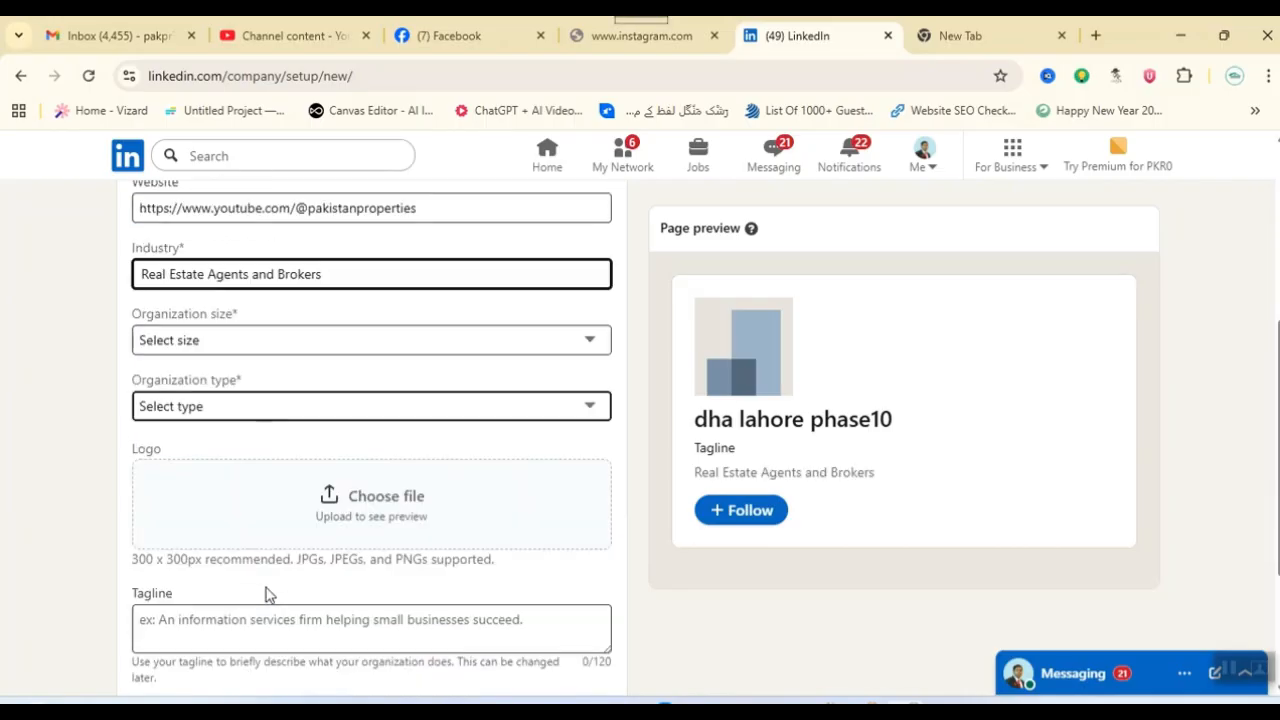
{"action": "left_click", "coordinate": [277, 410]}
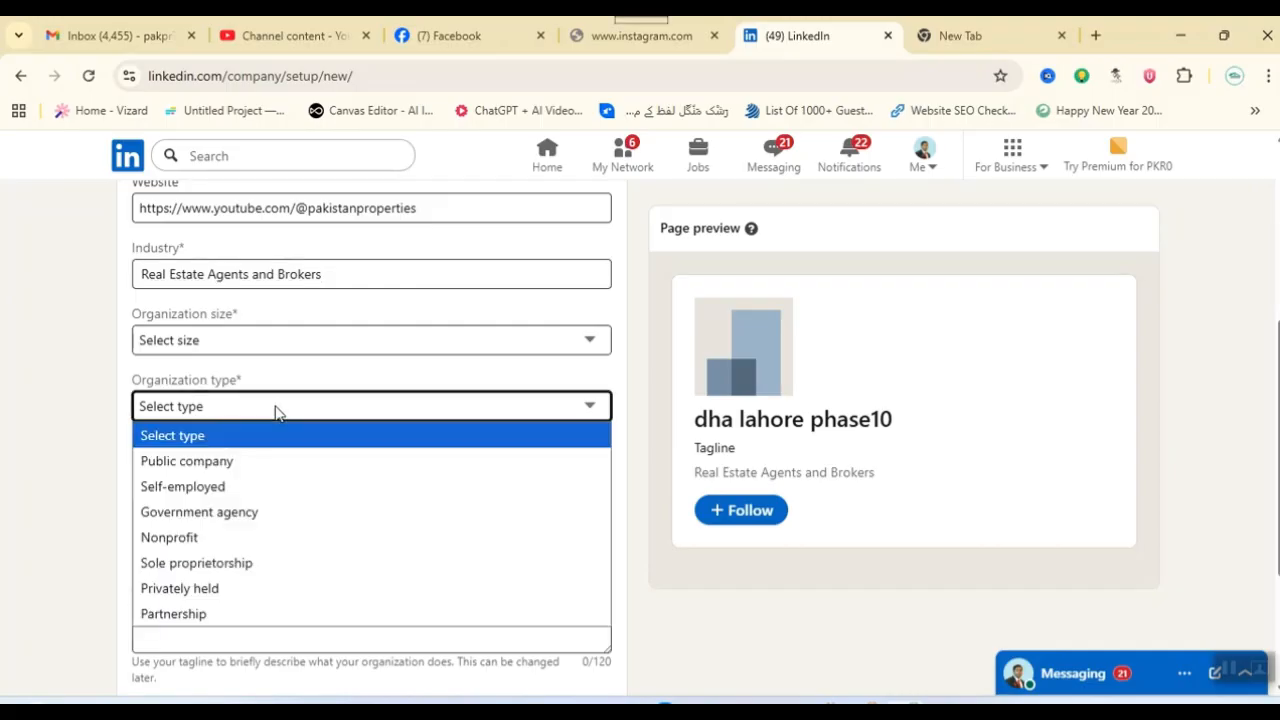
{"action": "left_click", "coordinate": [236, 490]}
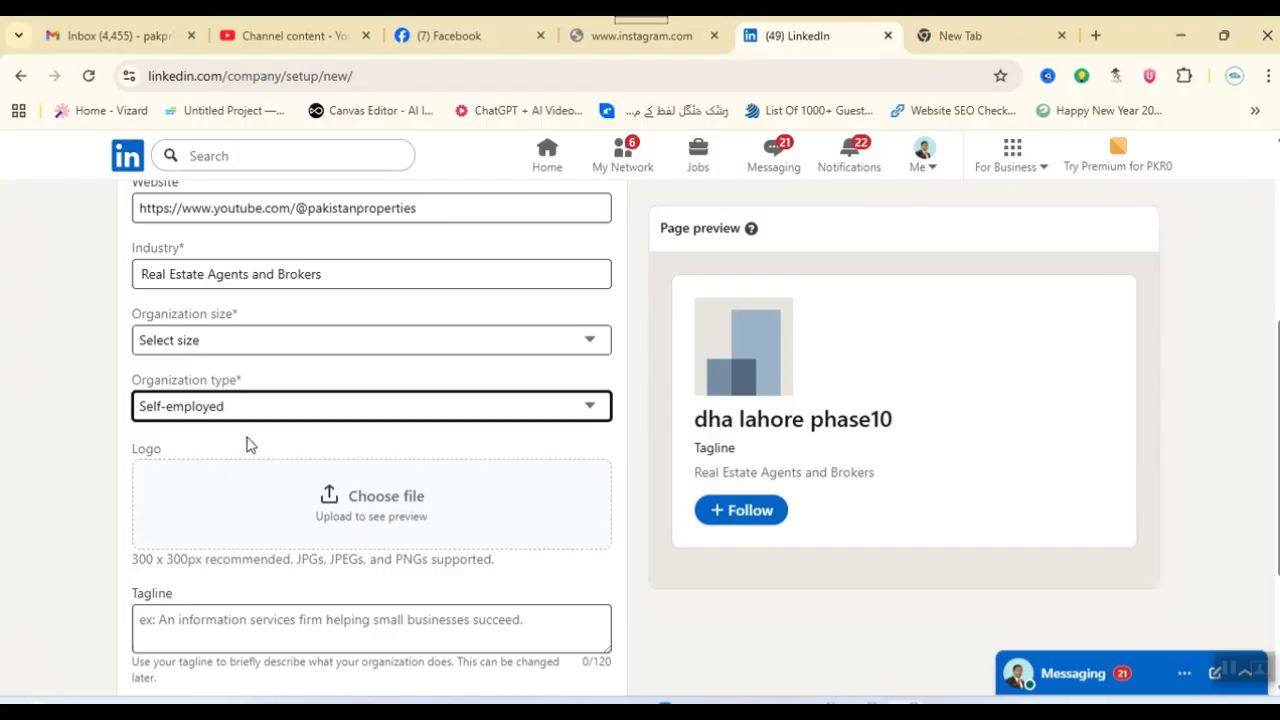
Step: Search Google for "dha lahore phase 10 png logo" in the spare browser tab and show only the image results
{"action": "scroll", "coordinate": [250, 445], "scroll_direction": "down", "scroll_amount": 1}
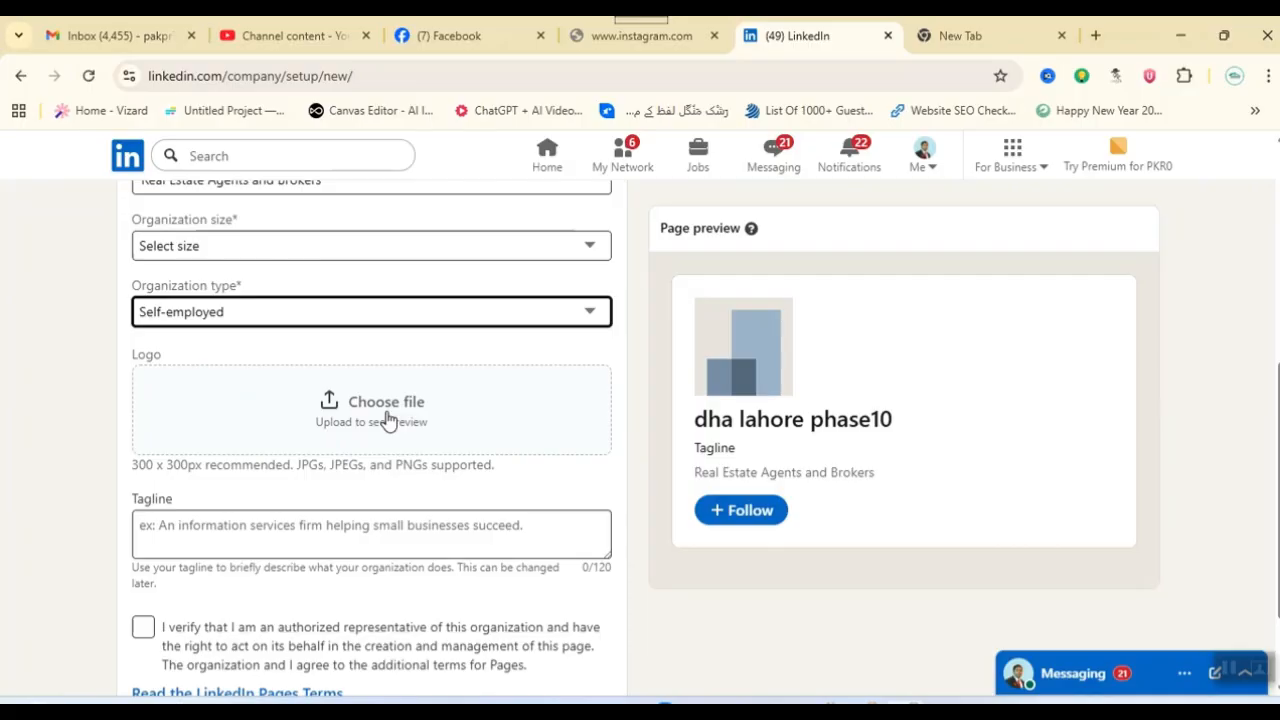
{"action": "left_click", "coordinate": [955, 38]}
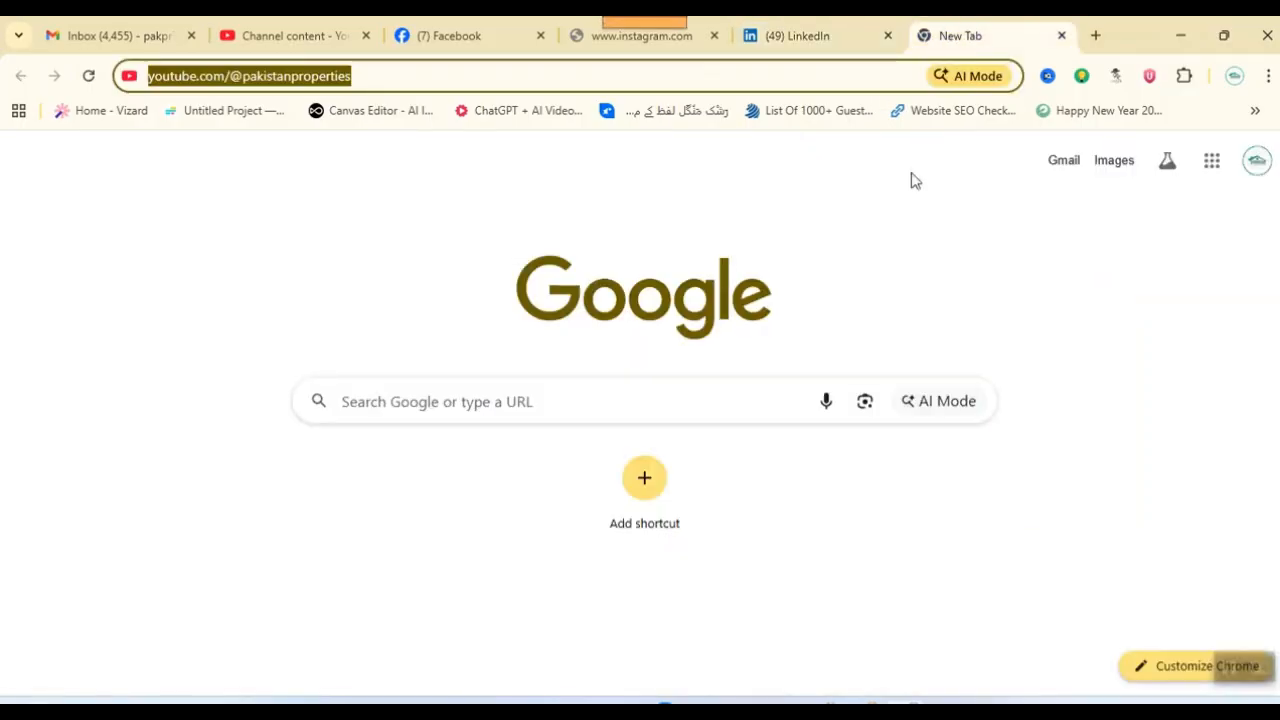
{"action": "type", "text": "dha la"}
{"action": "key", "text": "BackSpace"}
{"action": "type", "text": "lahore phase 10 png logo"}
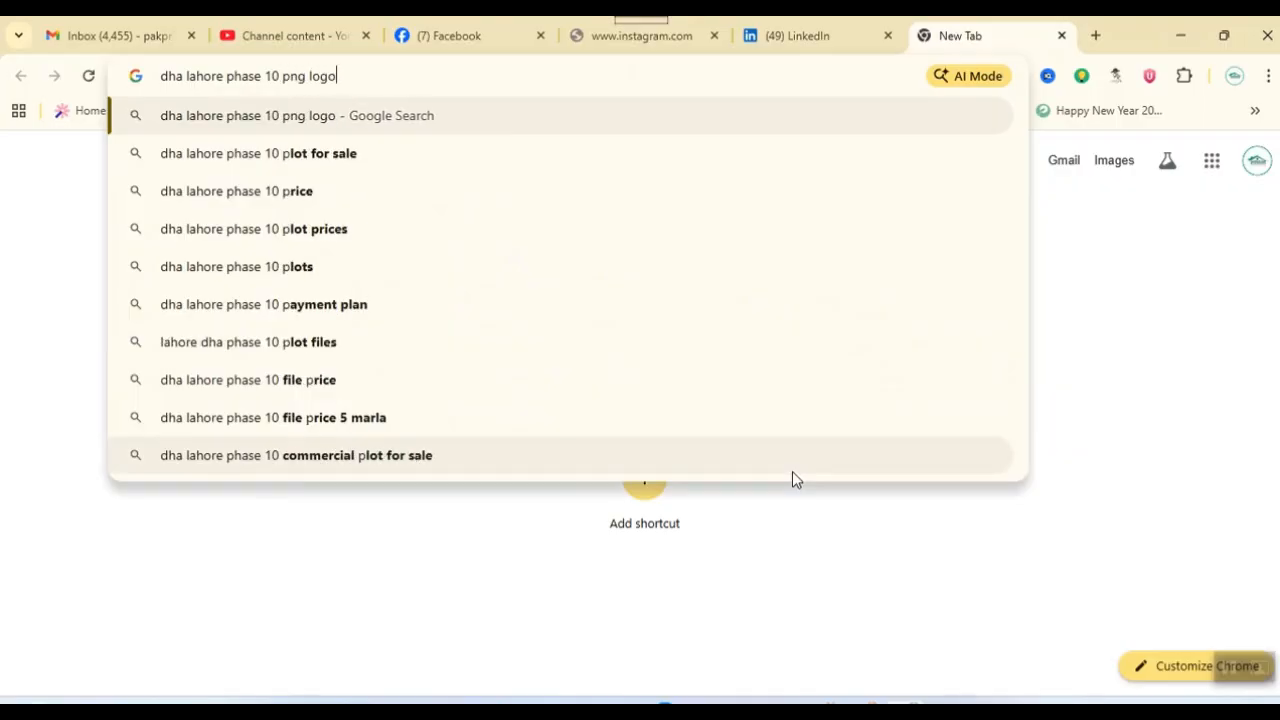
{"action": "key", "text": "Return"}
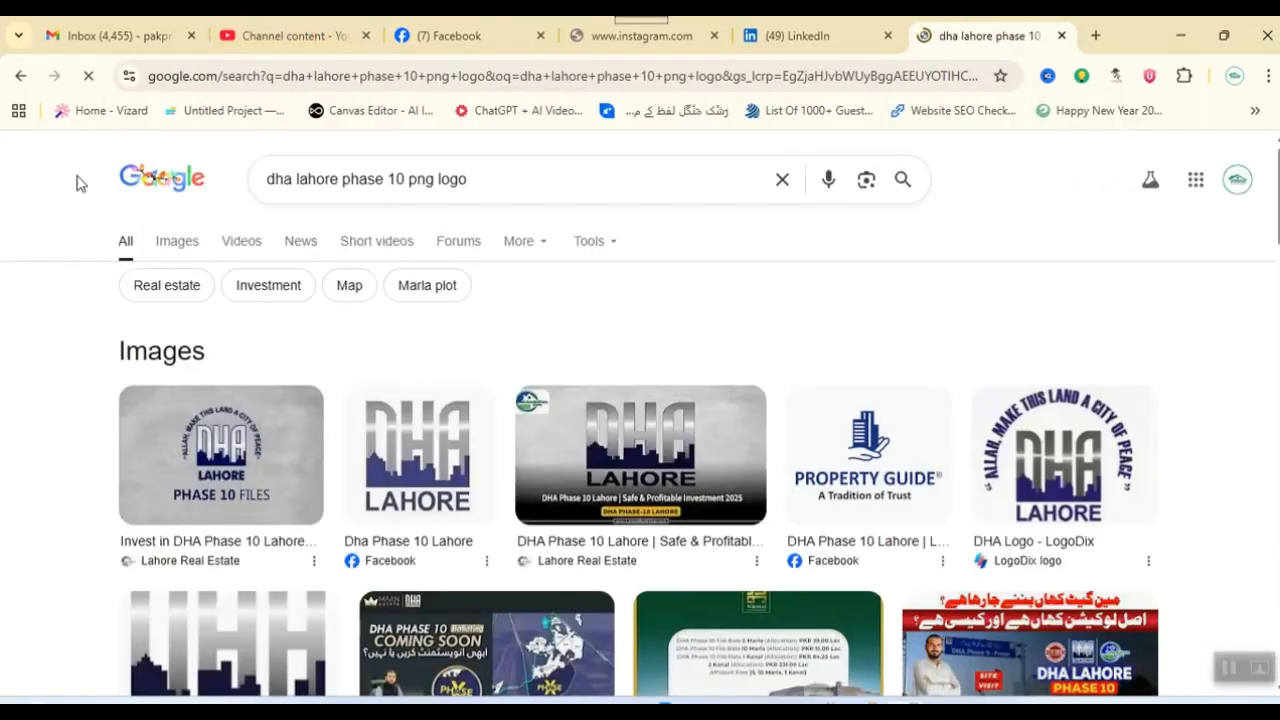
{"action": "scroll", "coordinate": [517, 457], "scroll_direction": "down", "scroll_amount": 4}
{"action": "scroll", "coordinate": [517, 457], "scroll_direction": "up", "scroll_amount": 4}
{"action": "left_click", "coordinate": [180, 246]}
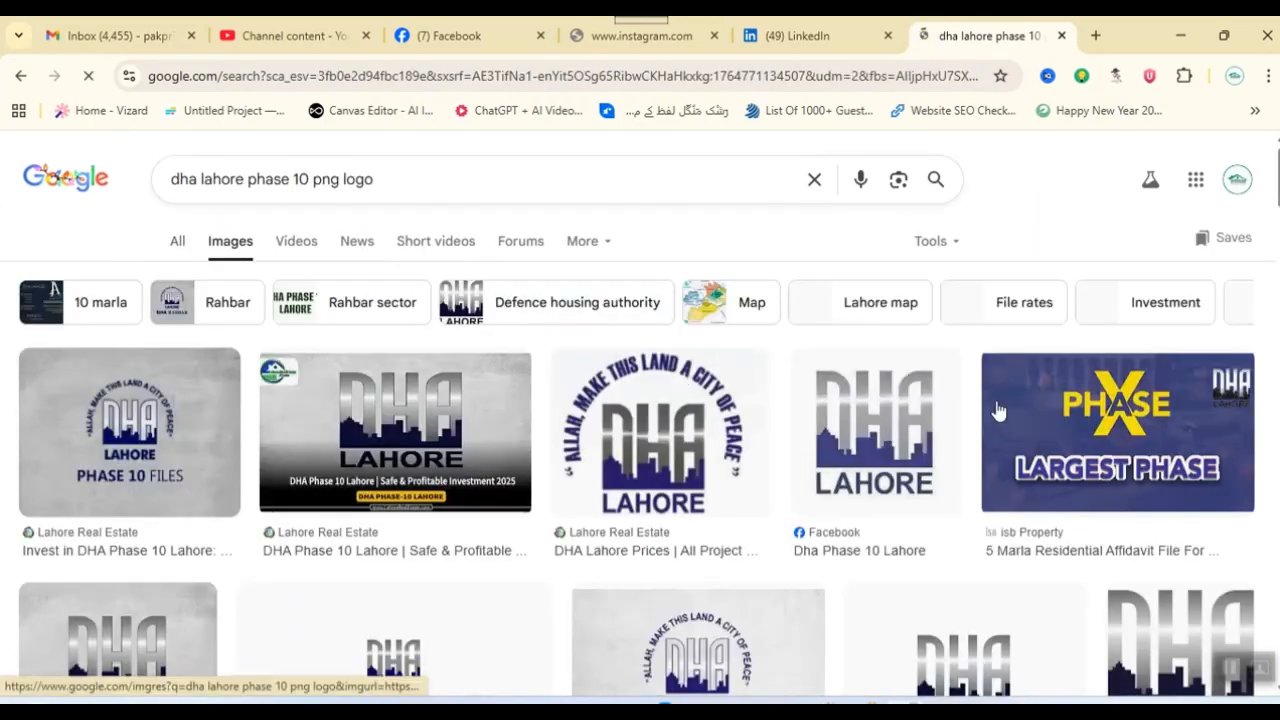
Step: Look through the image results and open the isb Property "Phase X Coming Soon" picture from the related images
{"action": "scroll", "coordinate": [1126, 430], "scroll_direction": "down", "scroll_amount": 3}
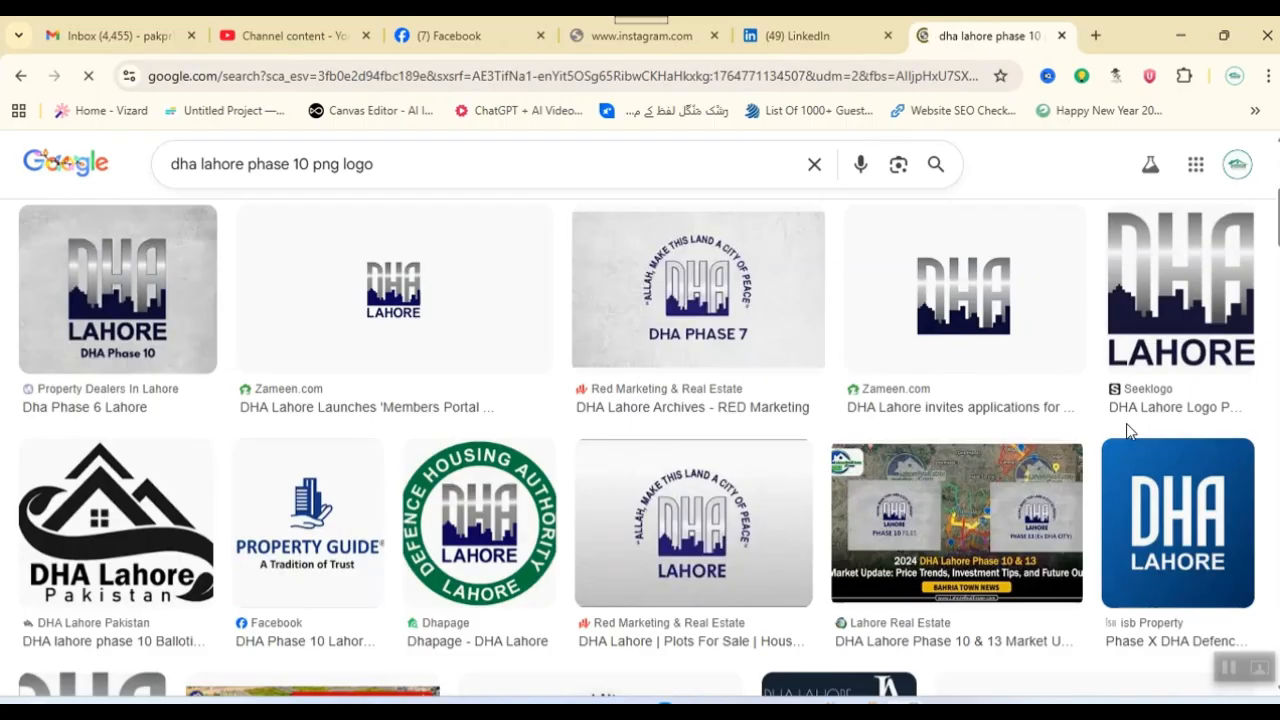
{"action": "scroll", "coordinate": [1126, 423], "scroll_direction": "down", "scroll_amount": 5}
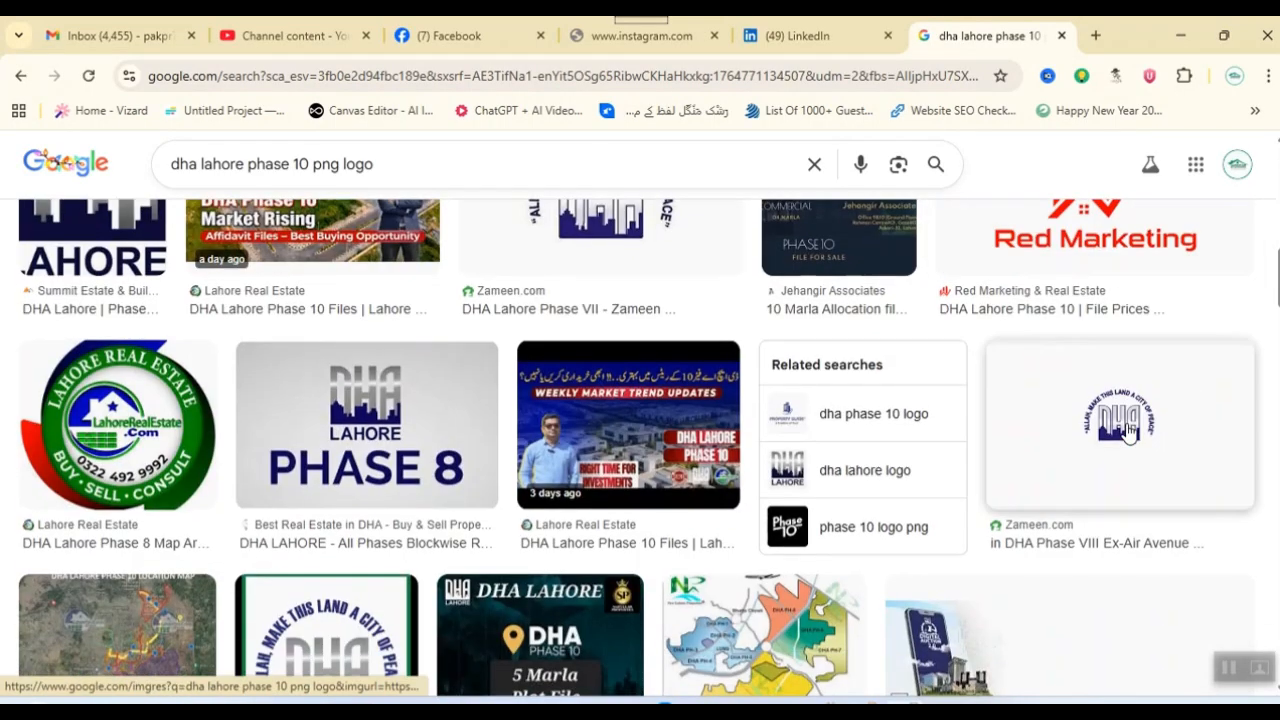
{"action": "scroll", "coordinate": [1128, 430], "scroll_direction": "down", "scroll_amount": 2}
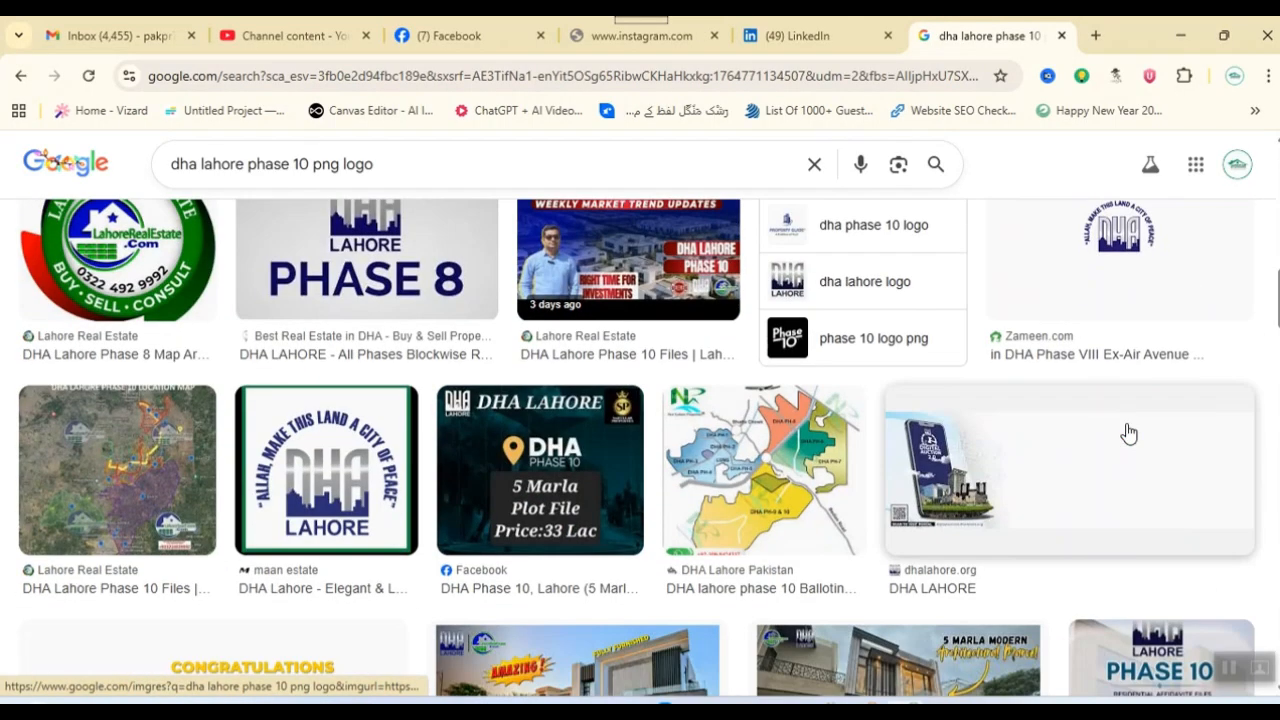
{"action": "scroll", "coordinate": [1128, 432], "scroll_direction": "up", "scroll_amount": 10}
{"action": "left_click", "coordinate": [1110, 438]}
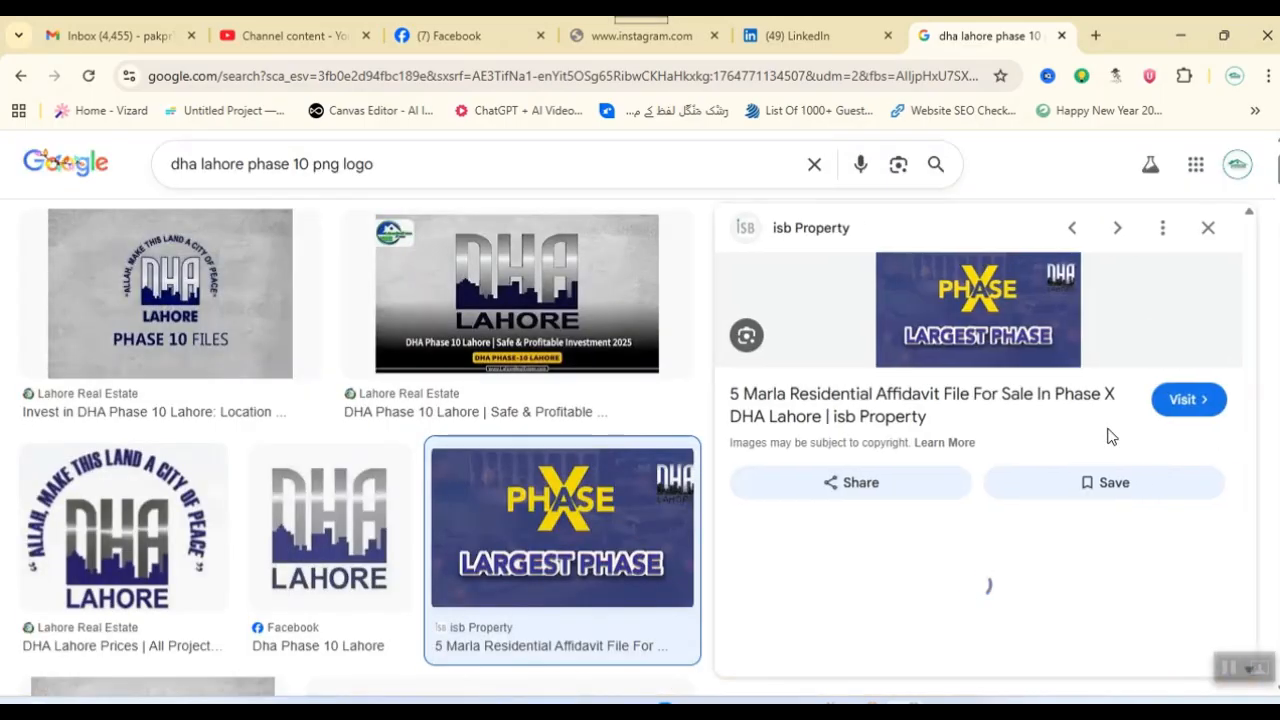
{"action": "scroll", "coordinate": [1060, 458], "scroll_direction": "down", "scroll_amount": 3}
{"action": "scroll", "coordinate": [908, 500], "scroll_direction": "down", "scroll_amount": 3}
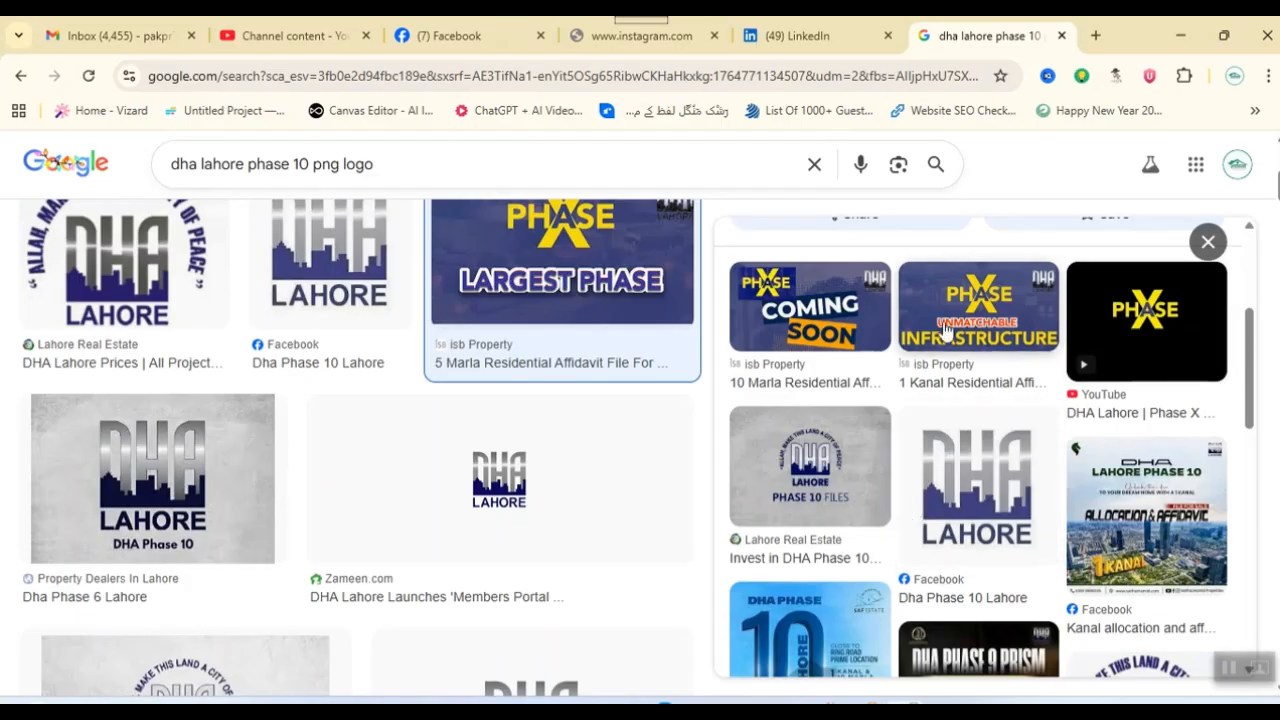
{"action": "left_click", "coordinate": [840, 312]}
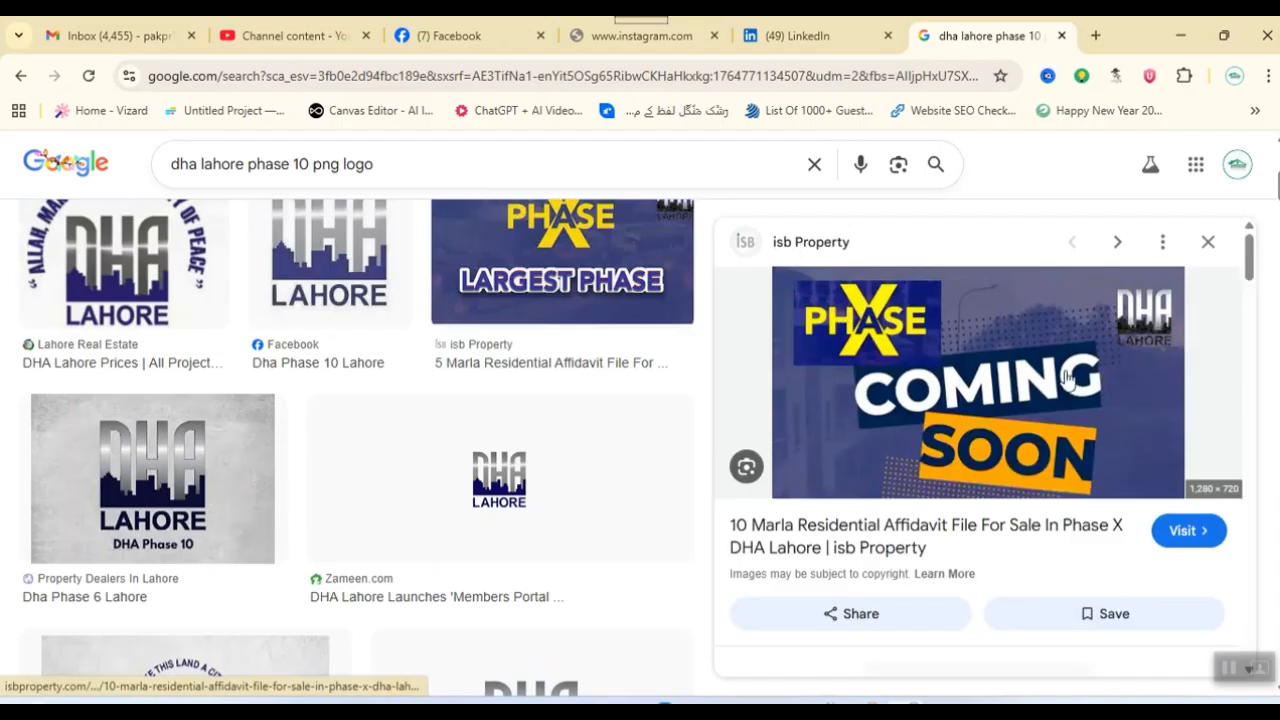
Step: Save the "Phase X Coming Soon" image as dha-phase10 in JPG format in the Pictures folder
{"action": "right_click", "coordinate": [1067, 405]}
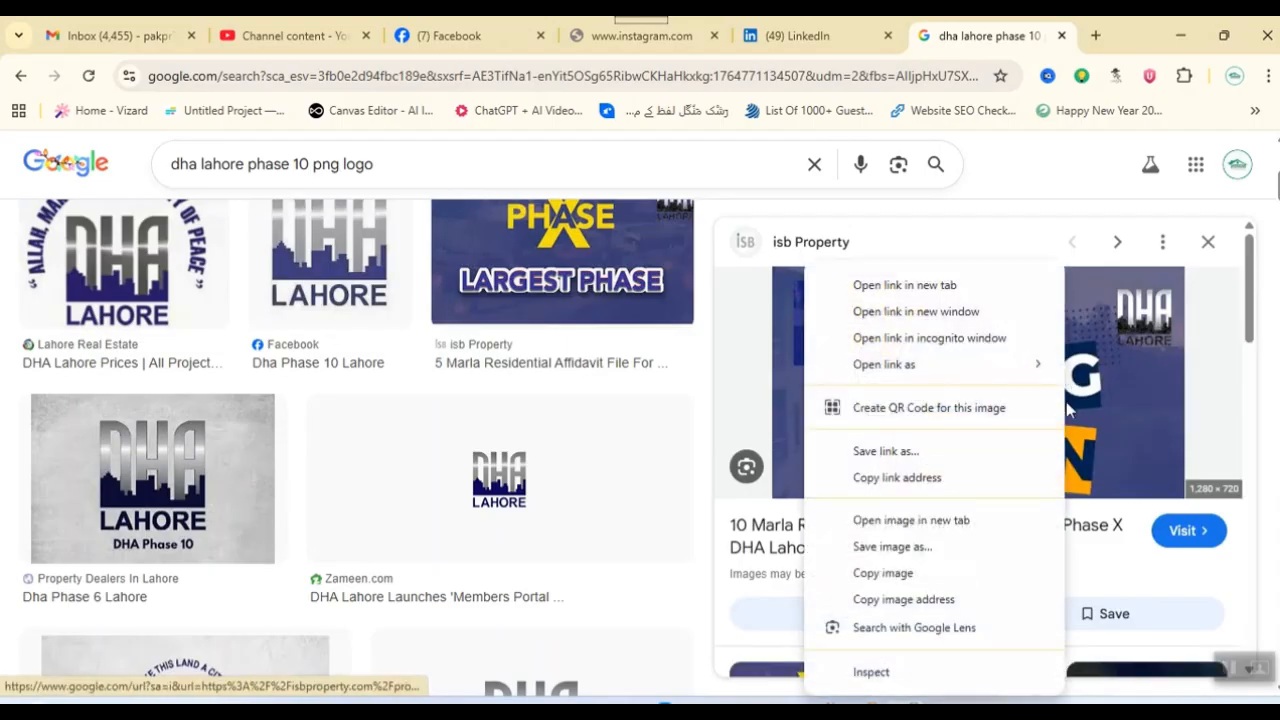
{"action": "left_click", "coordinate": [936, 552]}
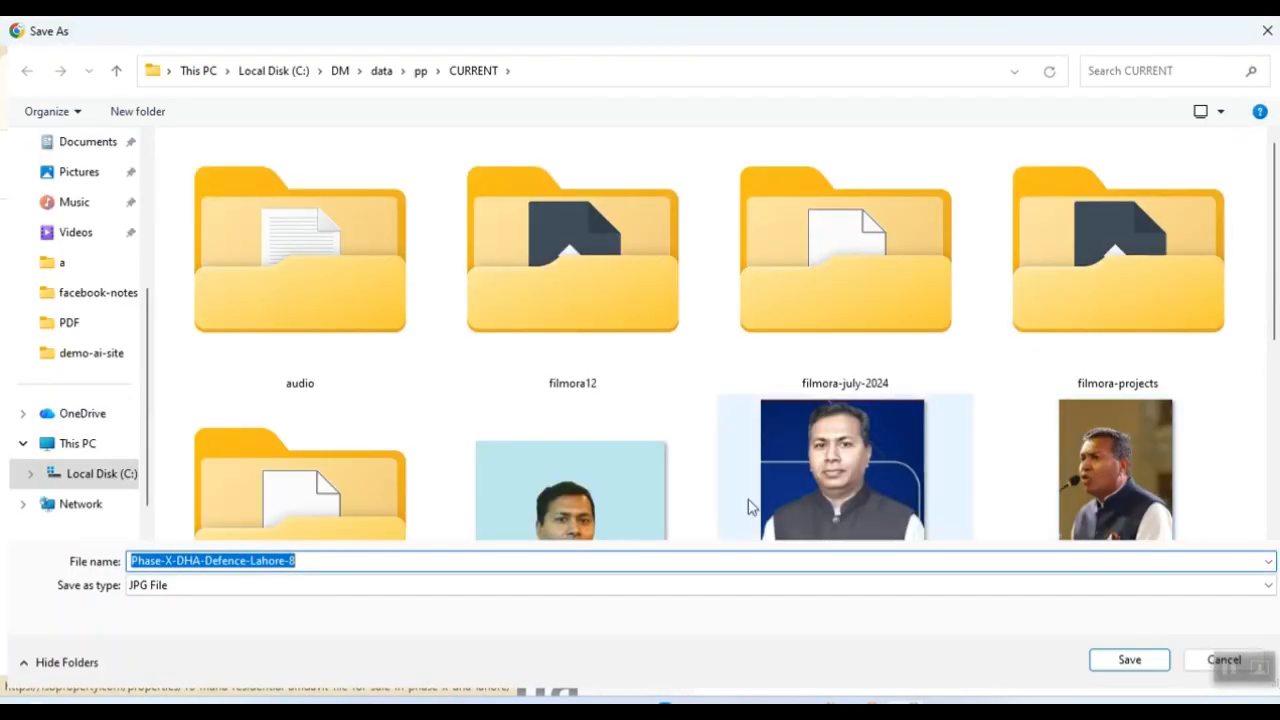
{"action": "left_click", "coordinate": [416, 561]}
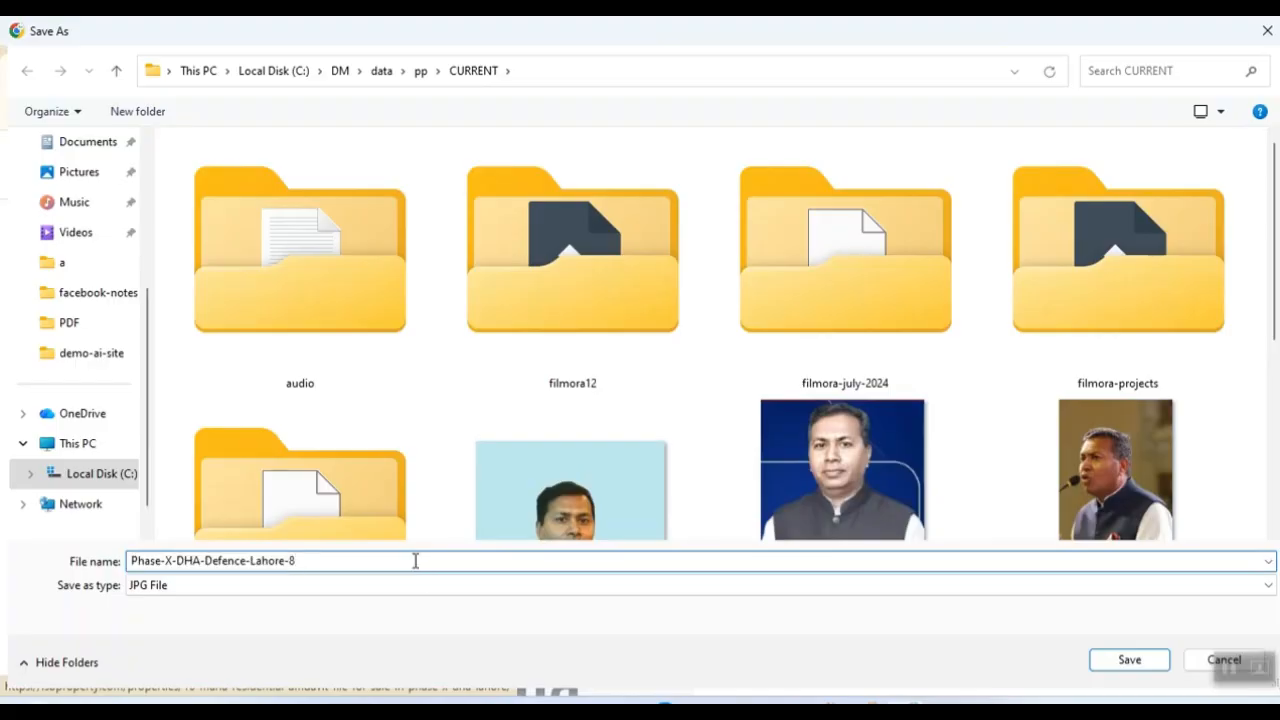
{"action": "key", "text": "BackSpace"}
{"action": "key", "text": "BackSpace"}
{"action": "key", "text": "BackSpace"}
{"action": "key", "text": "BackSpace"}
{"action": "key", "text": "BackSpace"}
{"action": "key", "text": "BackSpace"}
{"action": "key", "text": "BackSpace"}
{"action": "key", "text": "BackSpace"}
{"action": "key", "text": "BackSpace"}
{"action": "key", "text": "BackSpace"}
{"action": "key", "text": "BackSpace"}
{"action": "key", "text": "BackSpace"}
{"action": "key", "text": "BackSpace"}
{"action": "key", "text": "BackSpace"}
{"action": "key", "text": "BackSpace"}
{"action": "key", "text": "BackSpace"}
{"action": "key", "text": "BackSpace"}
{"action": "key", "text": "BackSpace"}
{"action": "key", "text": "BackSpace"}
{"action": "key", "text": "BackSpace"}
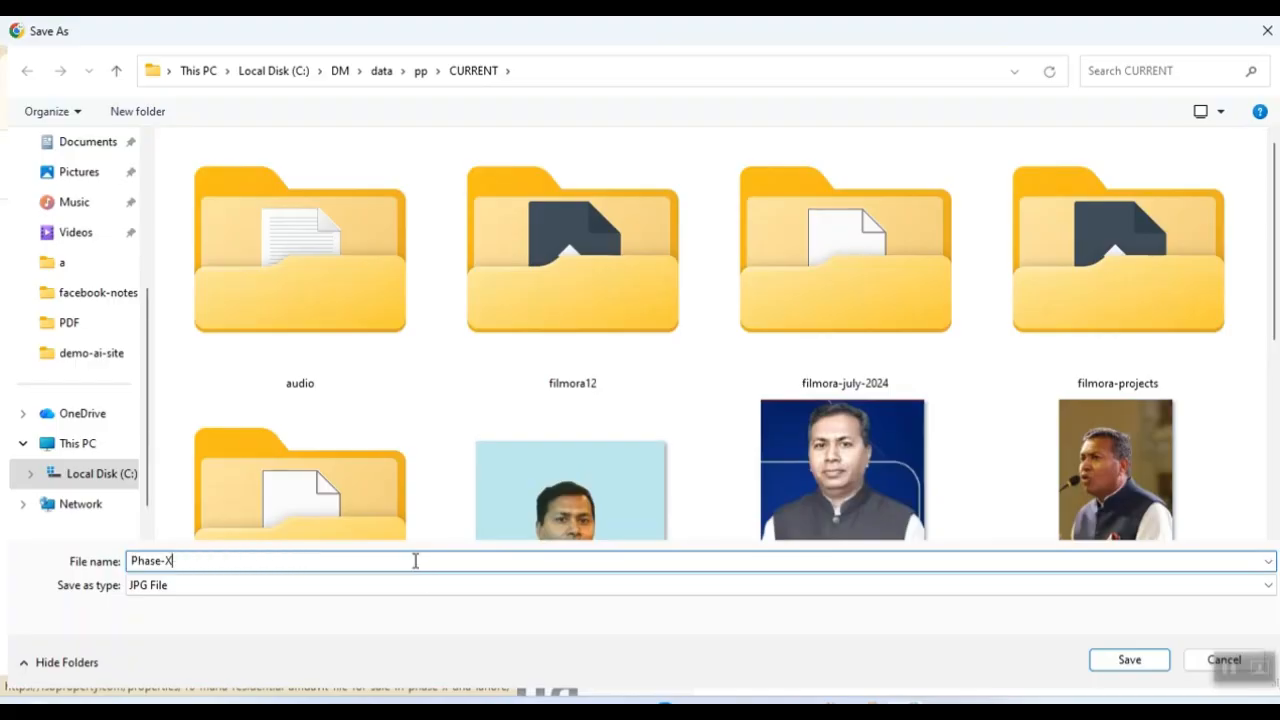
{"action": "type", "text": "dha-"}
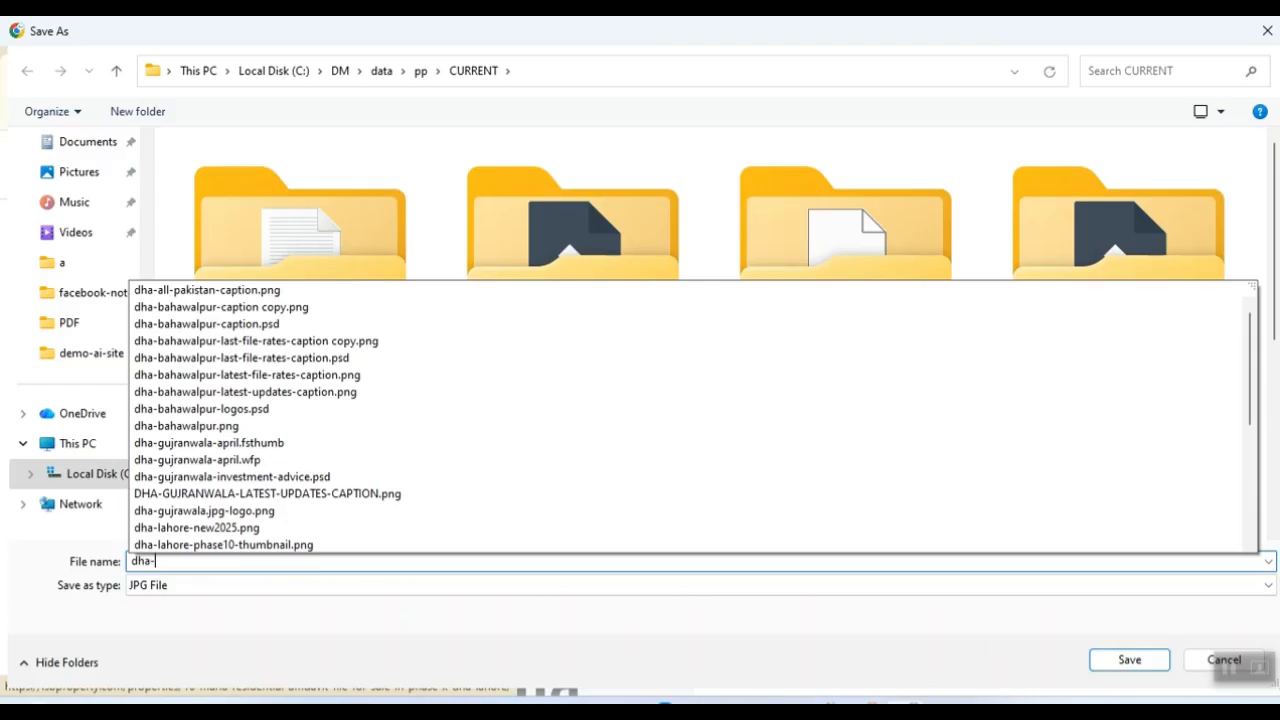
{"action": "type", "text": "phase10"}
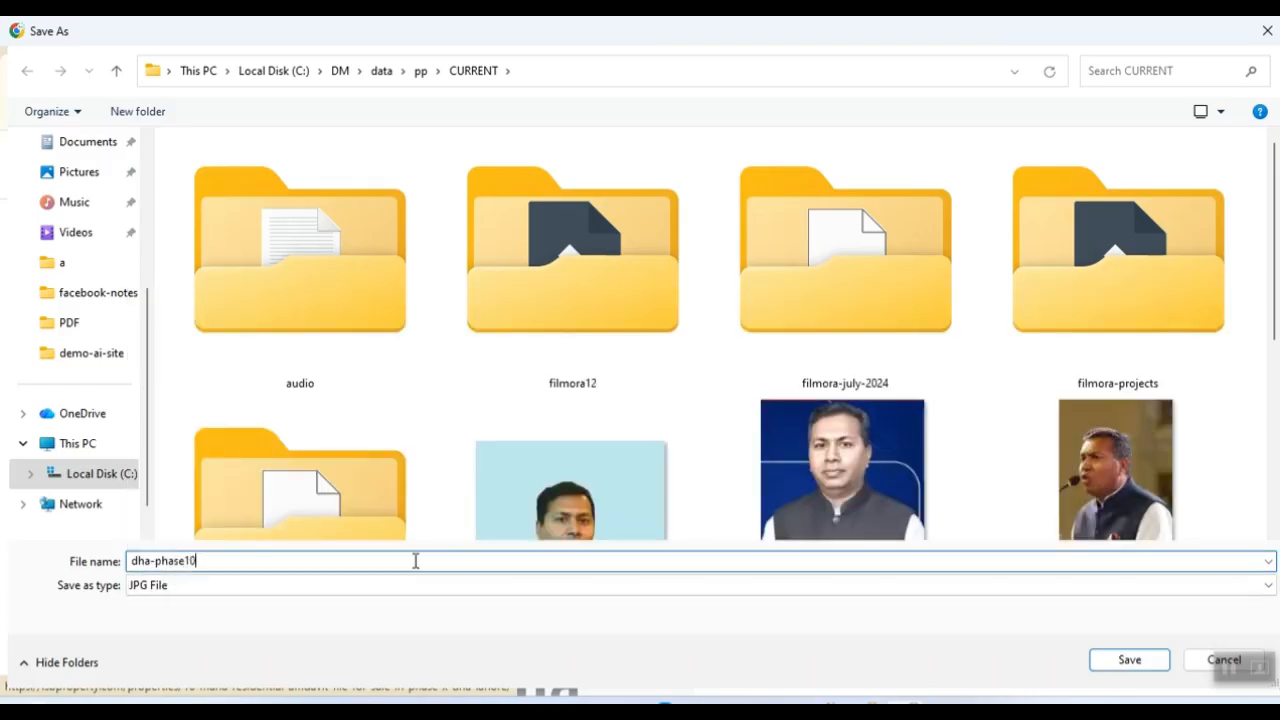
{"action": "left_click", "coordinate": [77, 176]}
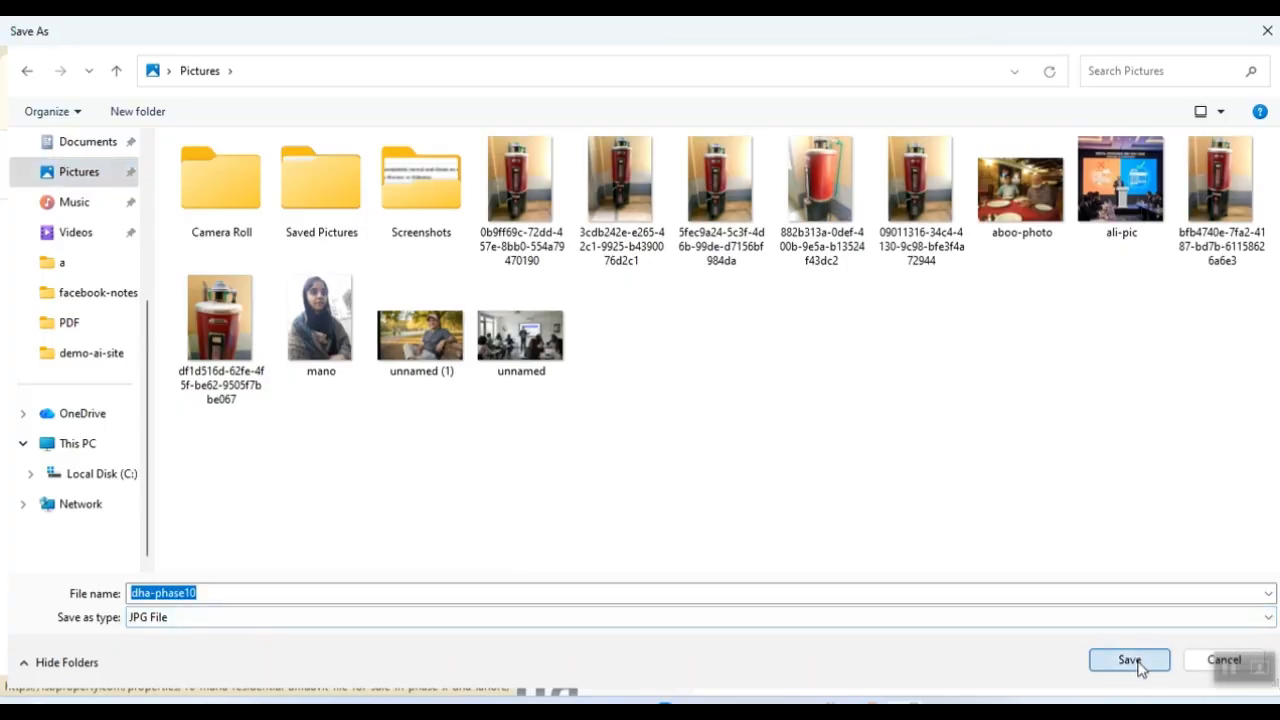
{"action": "left_click", "coordinate": [1131, 662]}
Step: Switch back to the LinkedIn page setup form and upload dha-phase10 from the Pictures folder as the logo
{"action": "left_click", "coordinate": [823, 46]}
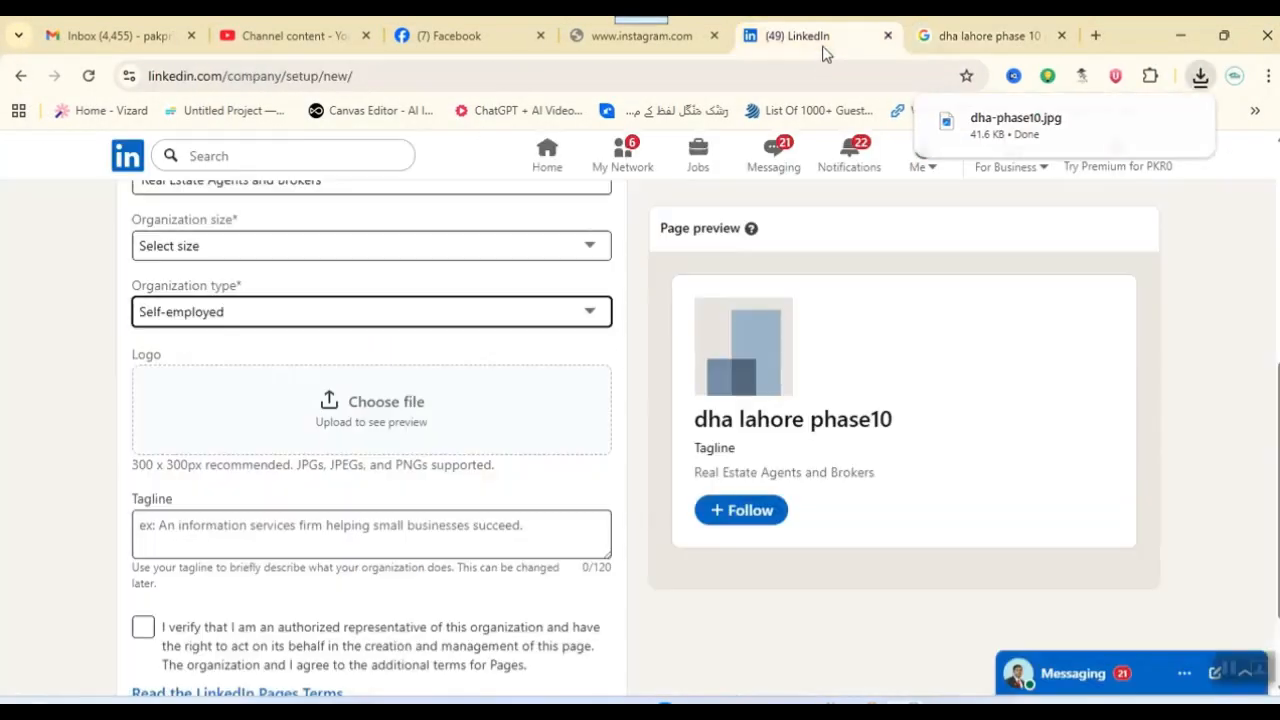
{"action": "left_click", "coordinate": [340, 408]}
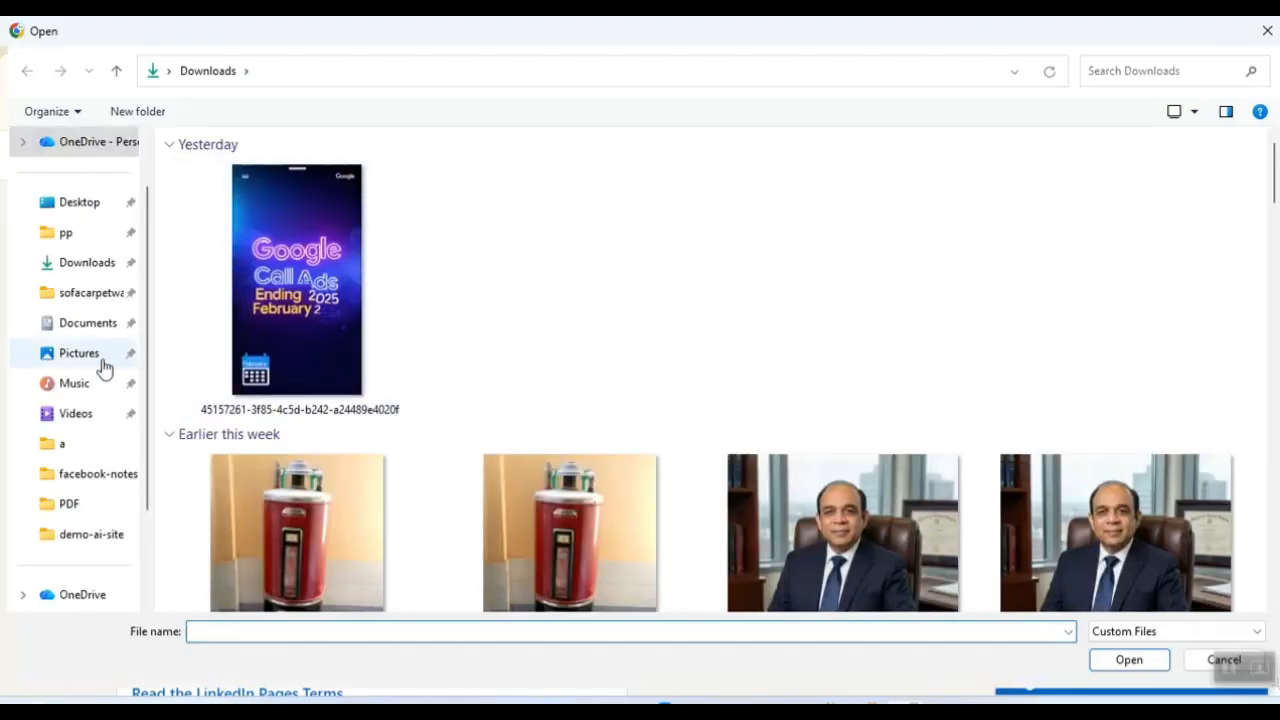
{"action": "left_click", "coordinate": [104, 360]}
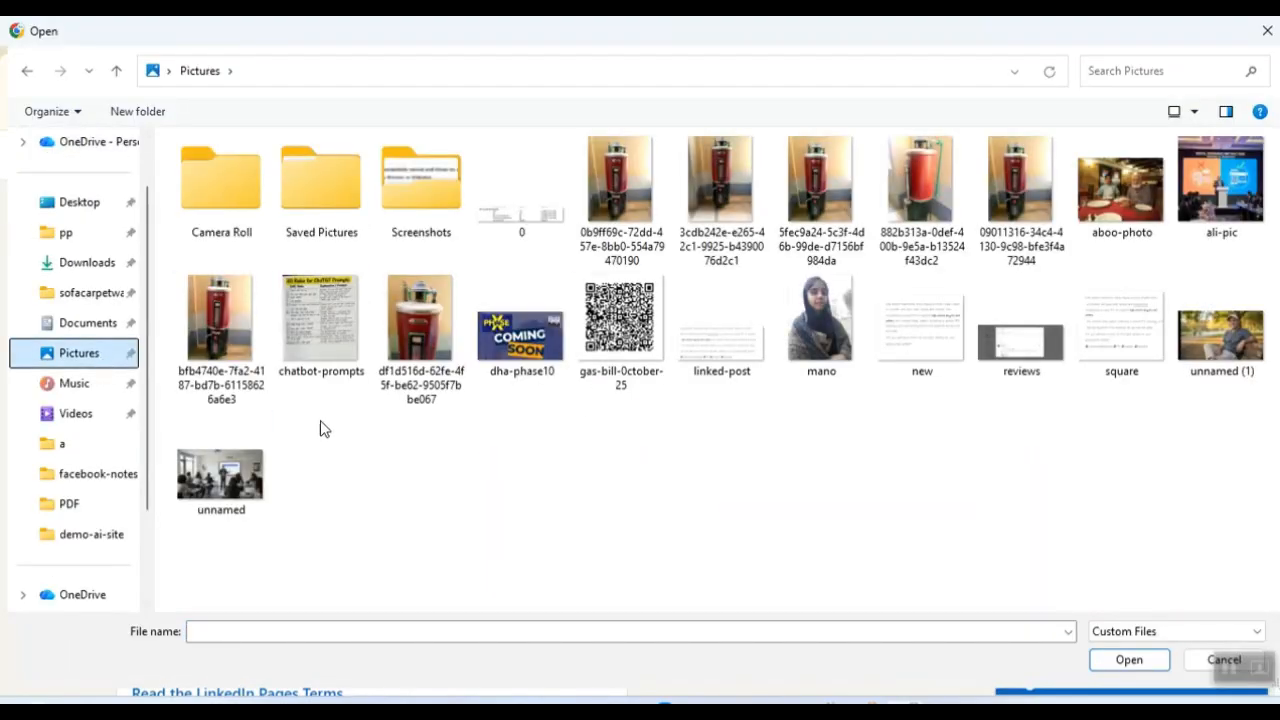
{"action": "double_click", "coordinate": [497, 366]}
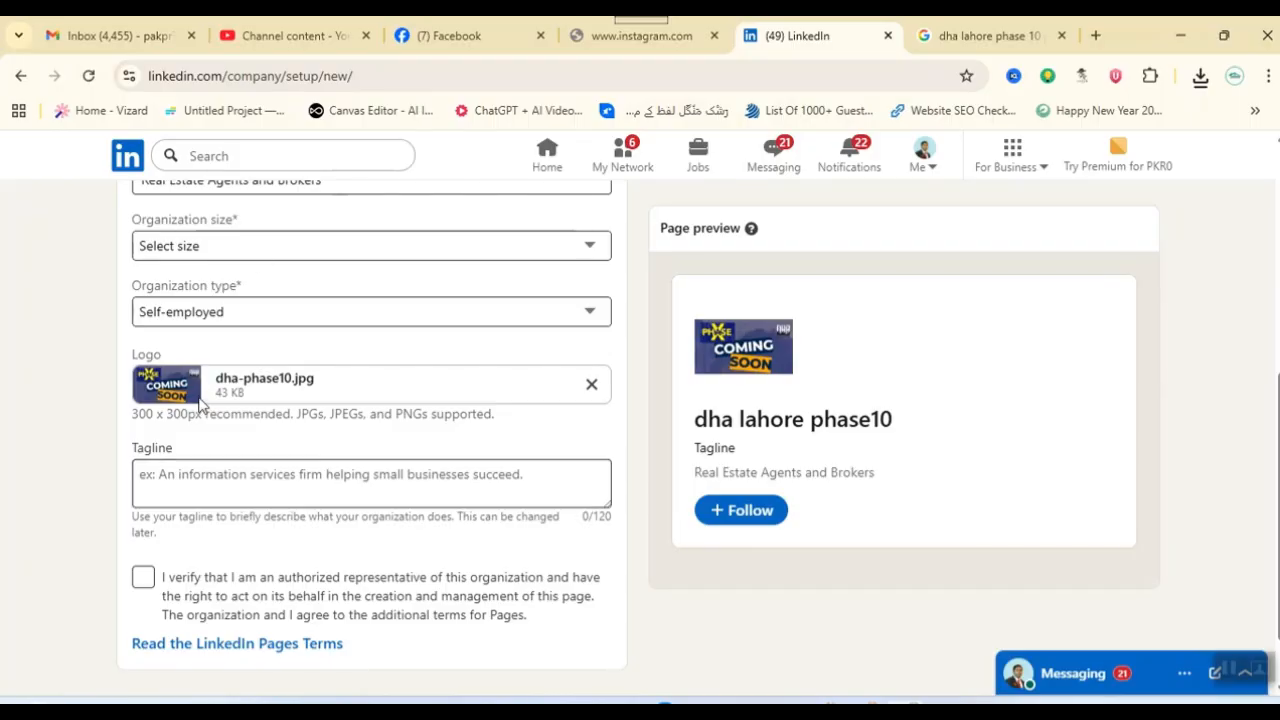
Step: Enter the tagline "We are selling dha phase 10 files at cash payment and on installments."
{"action": "left_click", "coordinate": [244, 478]}
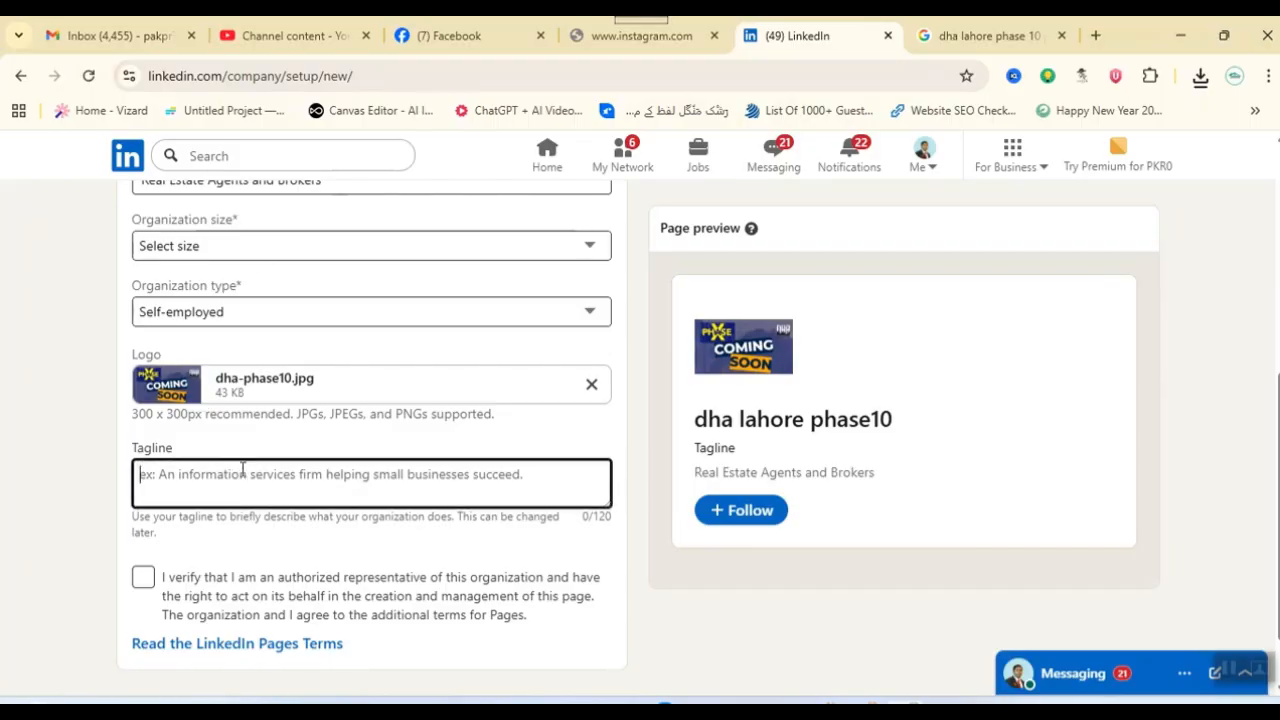
{"action": "type", "text": "We "}
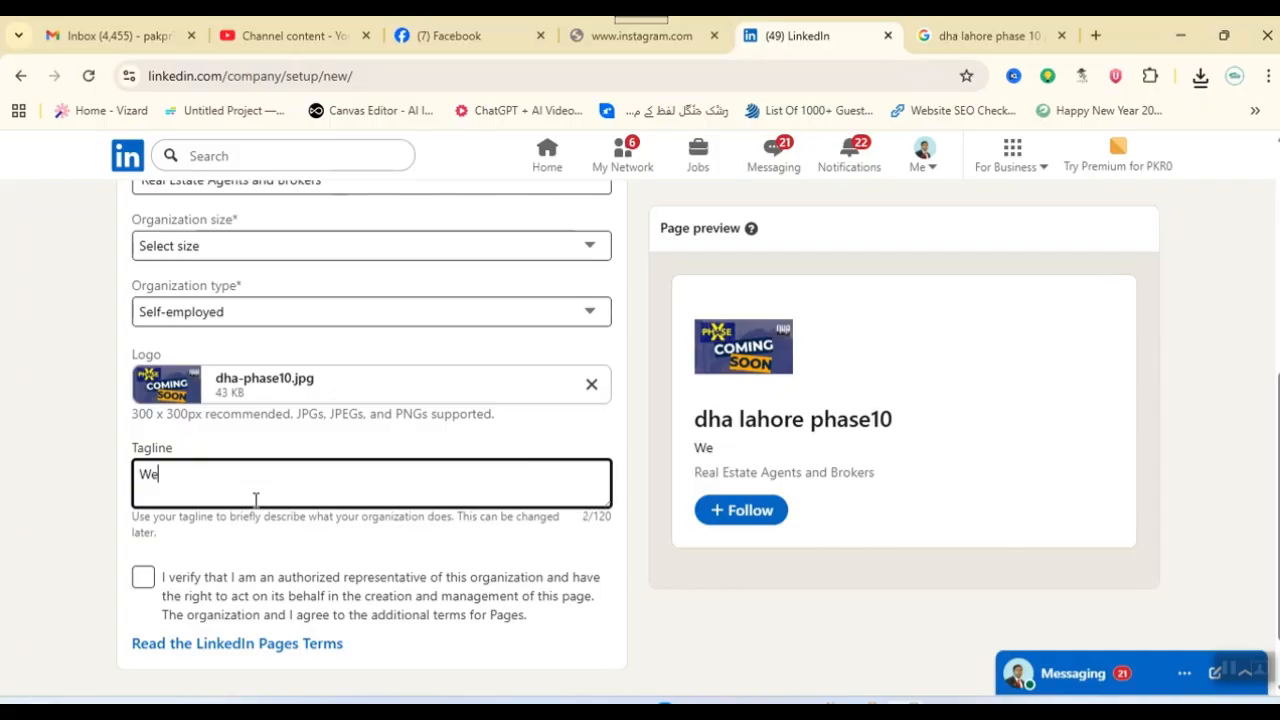
{"action": "type", "text": "are selling p"}
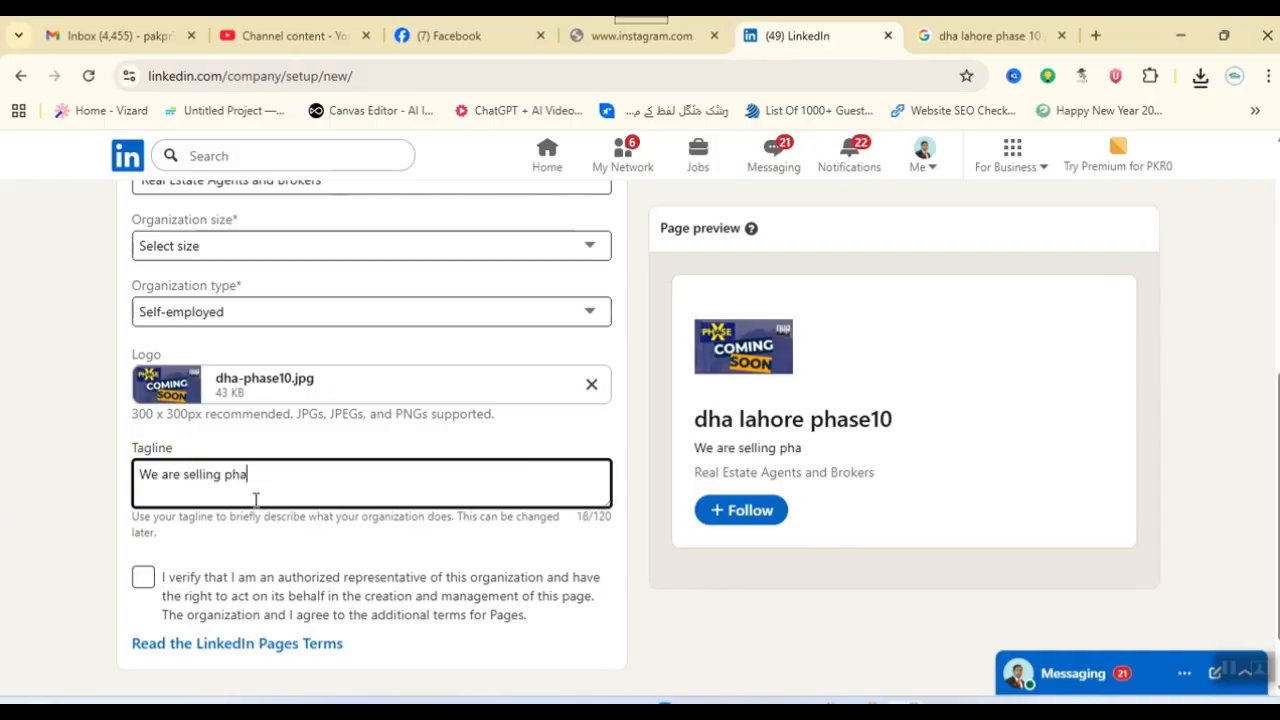
{"action": "key", "text": "BackSpace"}
{"action": "type", "text": "dha phase"}
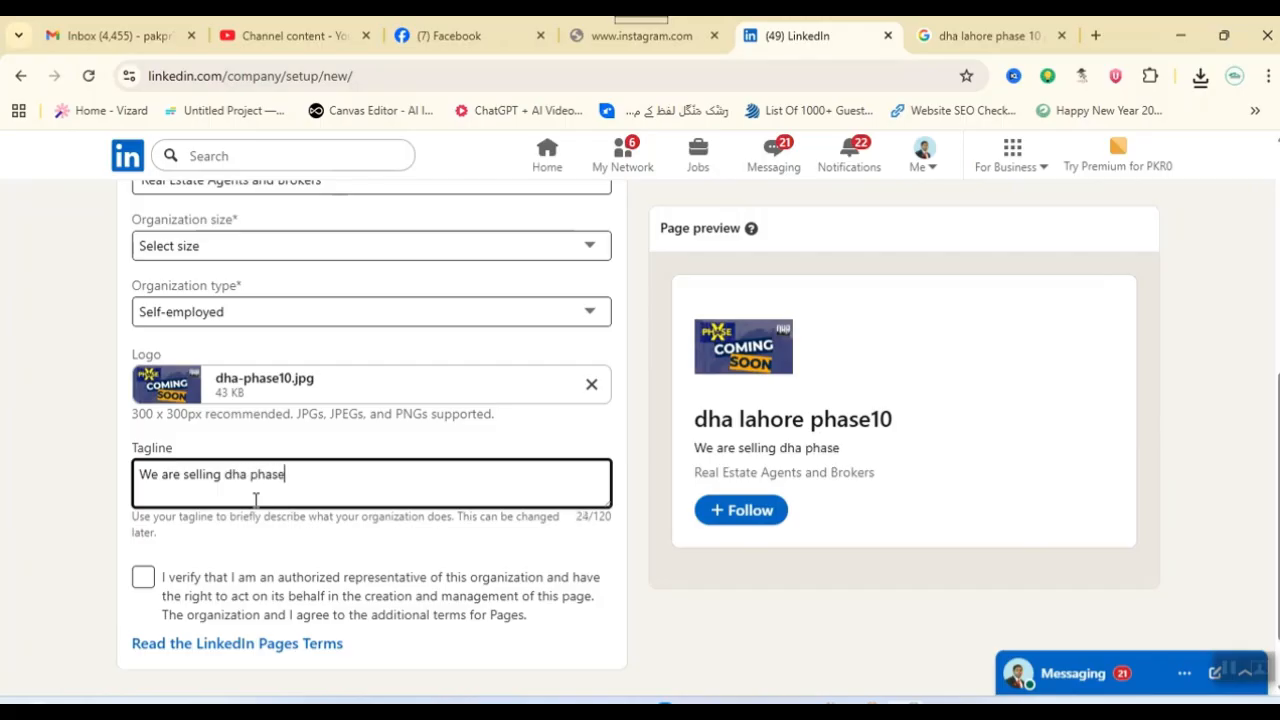
{"action": "type", "text": " 10 files at c"}
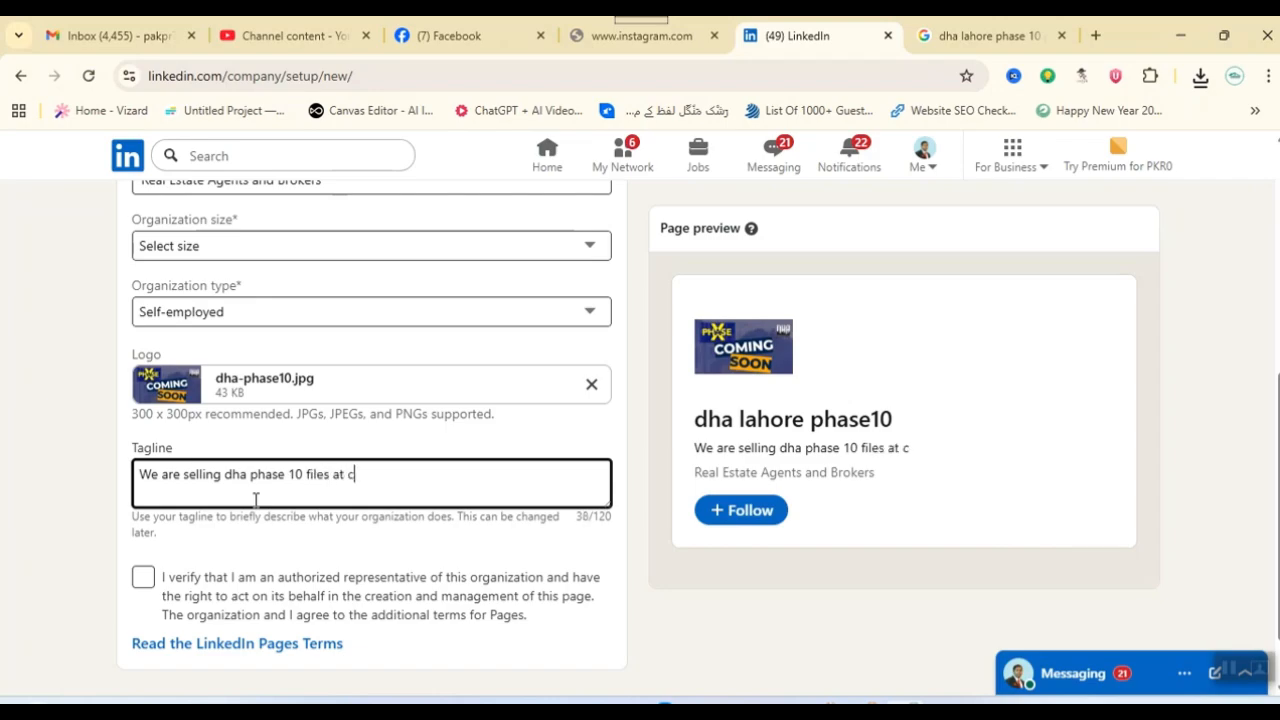
{"action": "type", "text": "ash payme"}
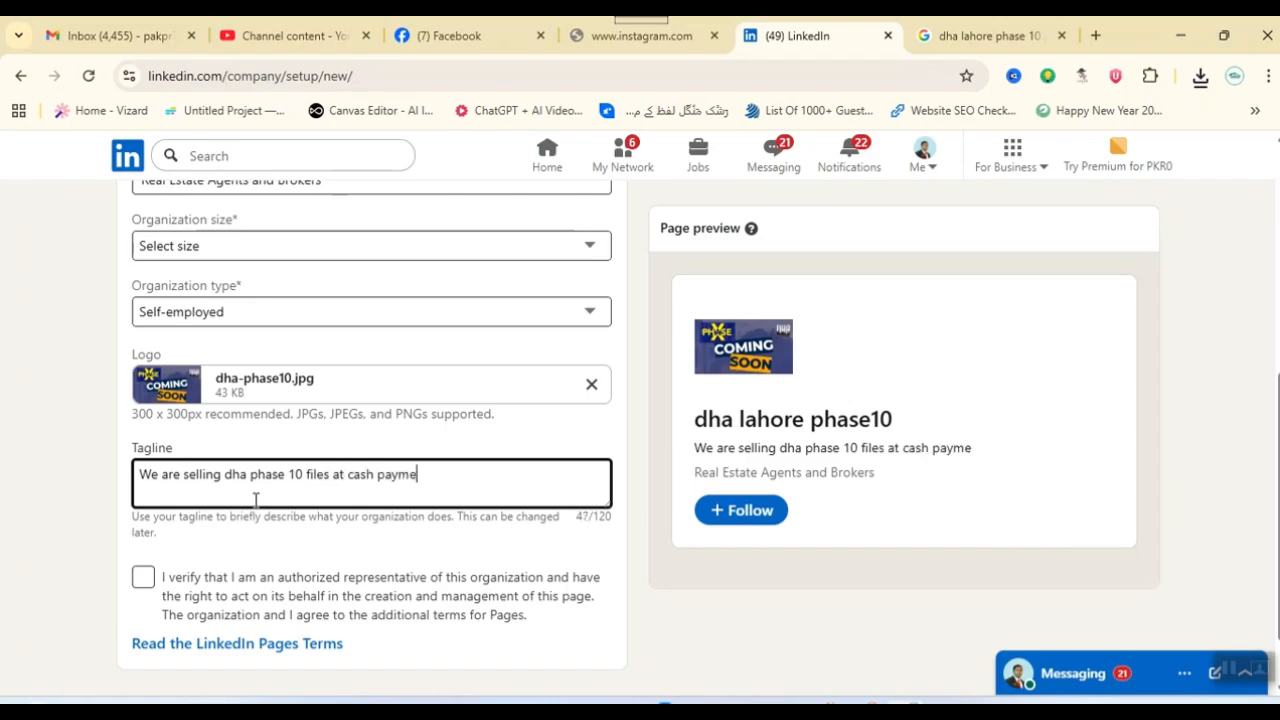
{"action": "type", "text": "nt and on i"}
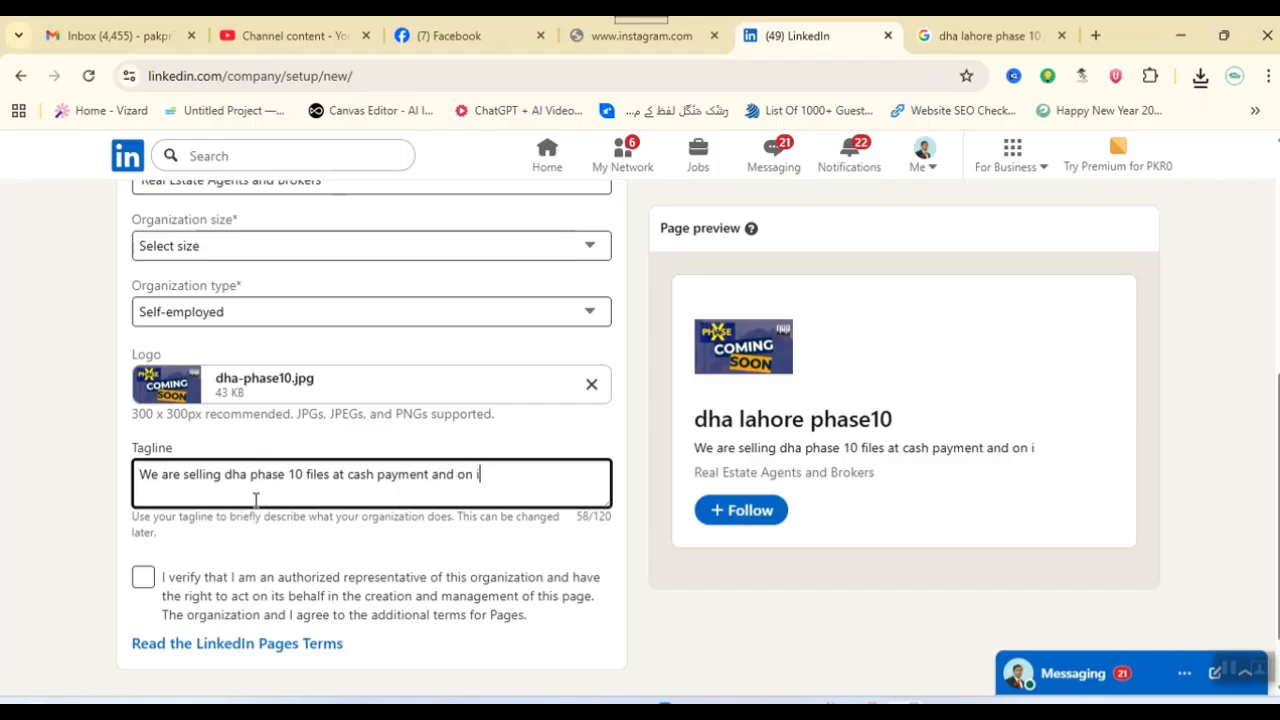
{"action": "type", "text": "nstallments"}
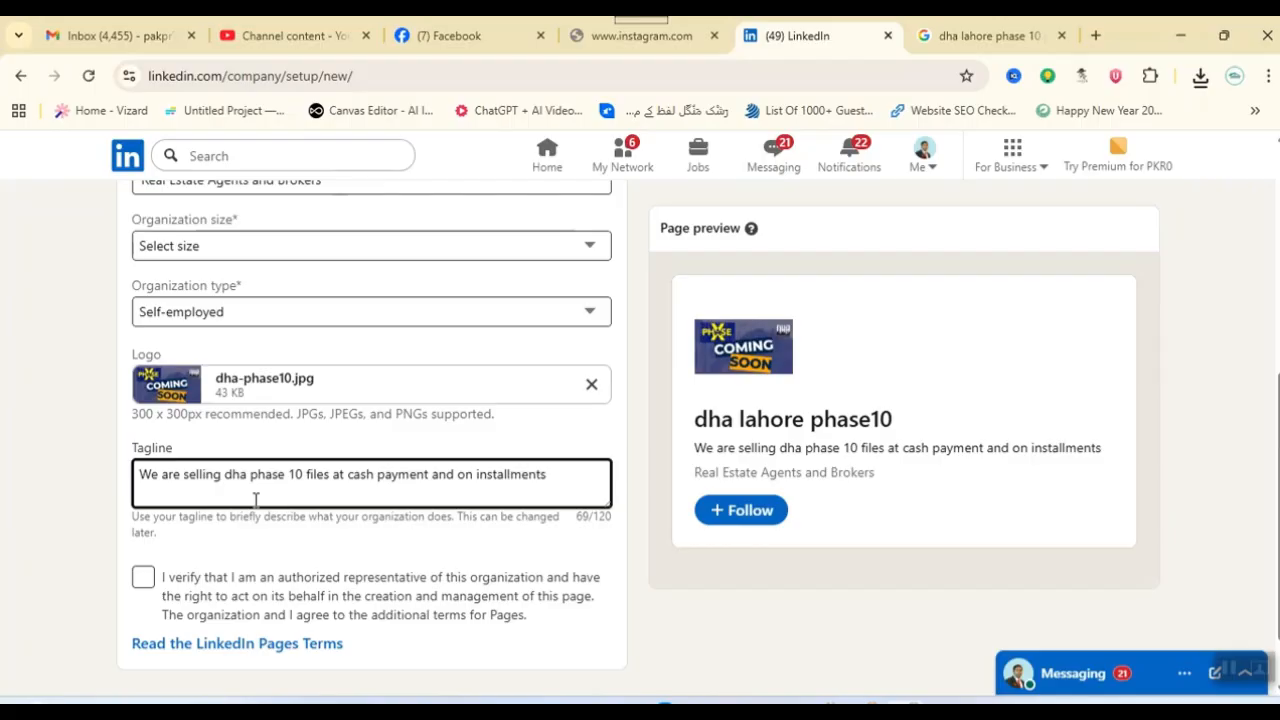
{"action": "type", "text": "."}
Step: Verify being an authorized representative of the organization and try to create the page
{"action": "left_click", "coordinate": [143, 577]}
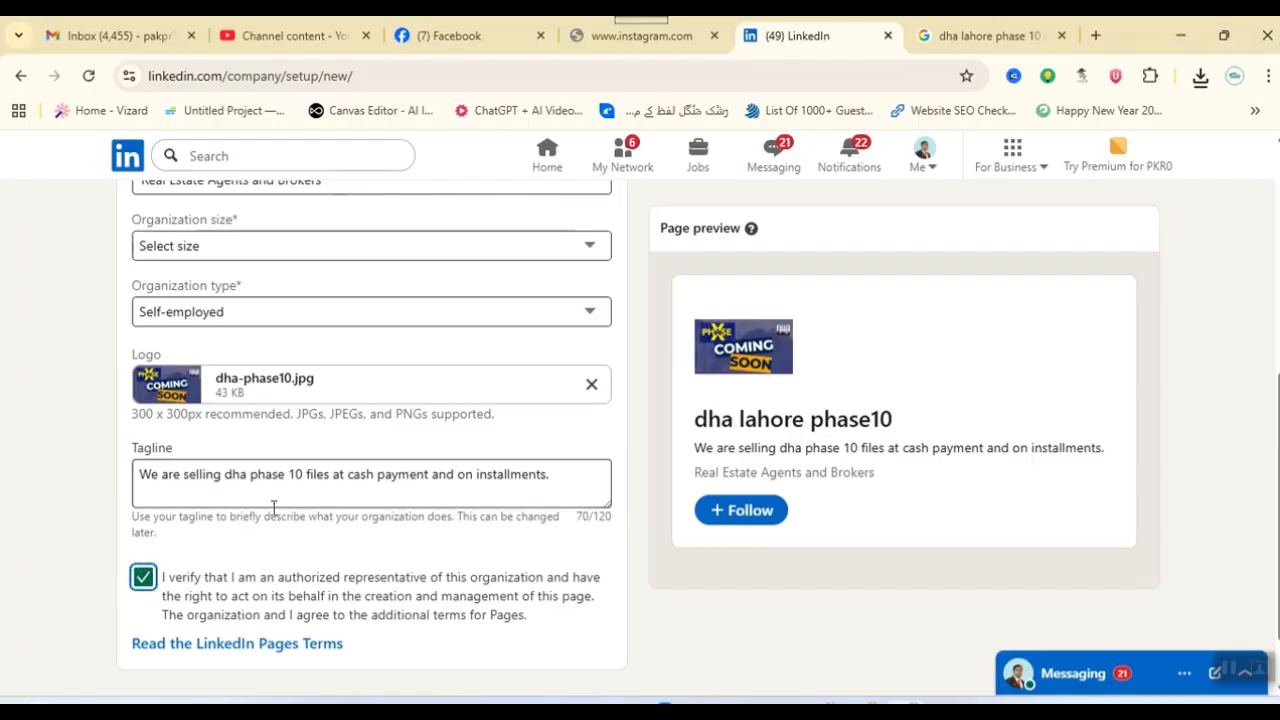
{"action": "scroll", "coordinate": [411, 494], "scroll_direction": "down", "scroll_amount": 1}
{"action": "scroll", "coordinate": [411, 494], "scroll_direction": "down", "scroll_amount": 1}
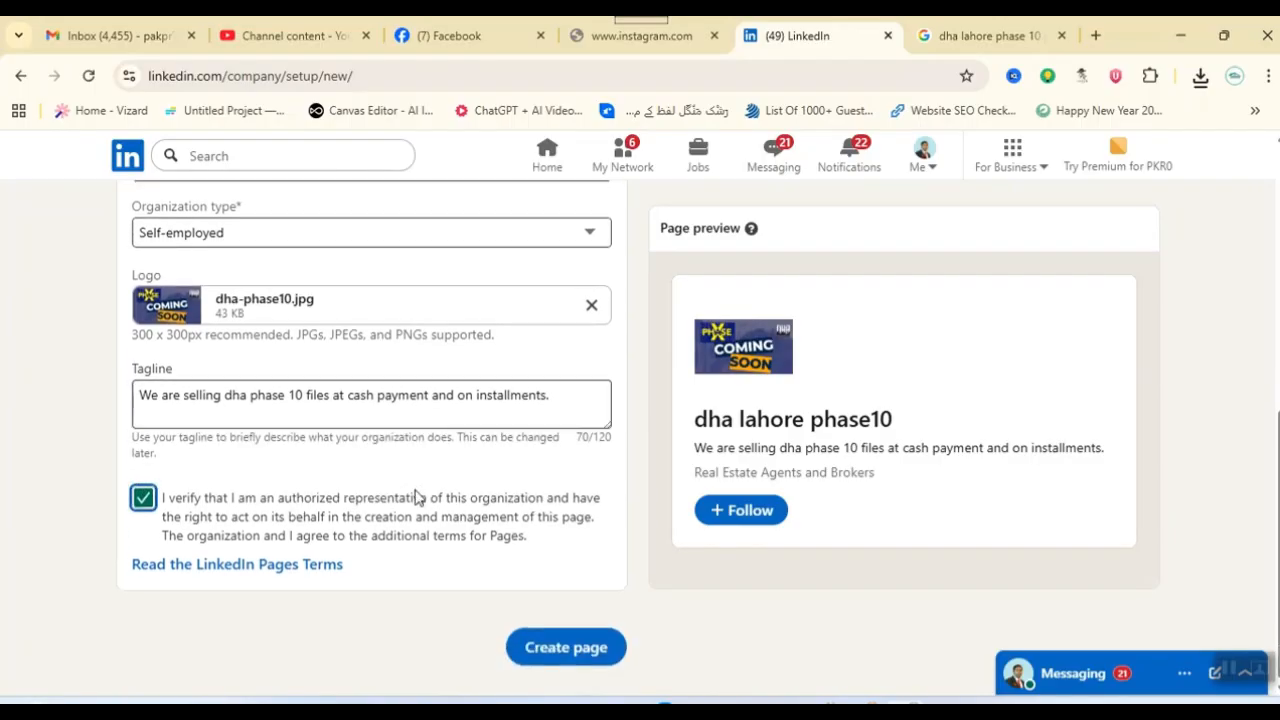
{"action": "left_click", "coordinate": [588, 651]}
Step: Choose an organization size for the company and submit the form again to create the page
{"action": "scroll", "coordinate": [574, 634], "scroll_direction": "up", "scroll_amount": 1}
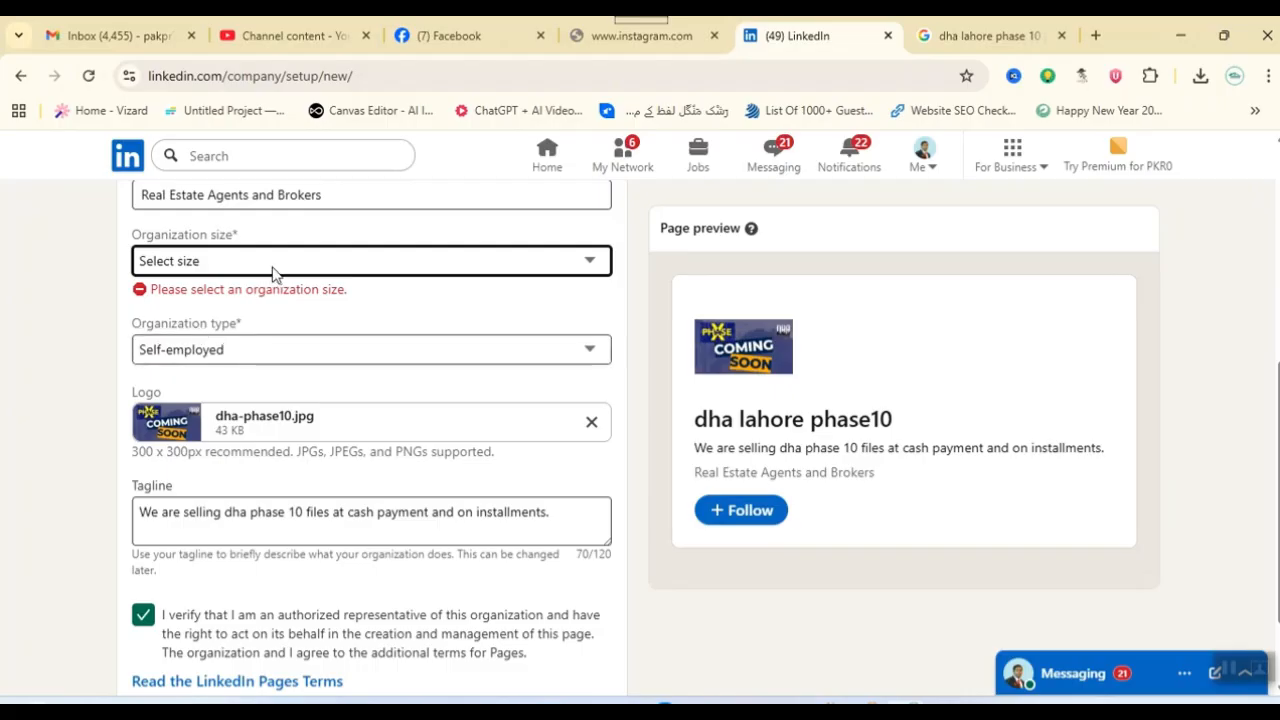
{"action": "left_click", "coordinate": [410, 263]}
{"action": "left_click", "coordinate": [341, 380]}
{"action": "scroll", "coordinate": [570, 478], "scroll_direction": "down", "scroll_amount": 1}
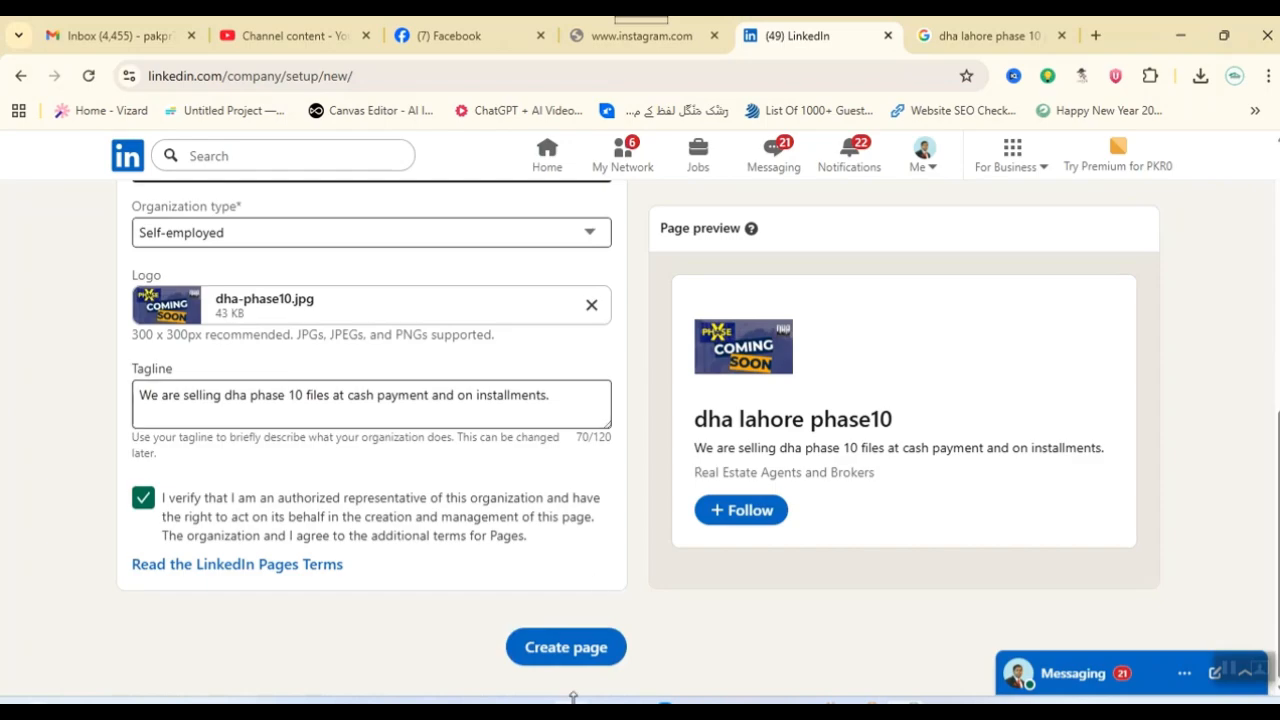
{"action": "left_click", "coordinate": [586, 647]}
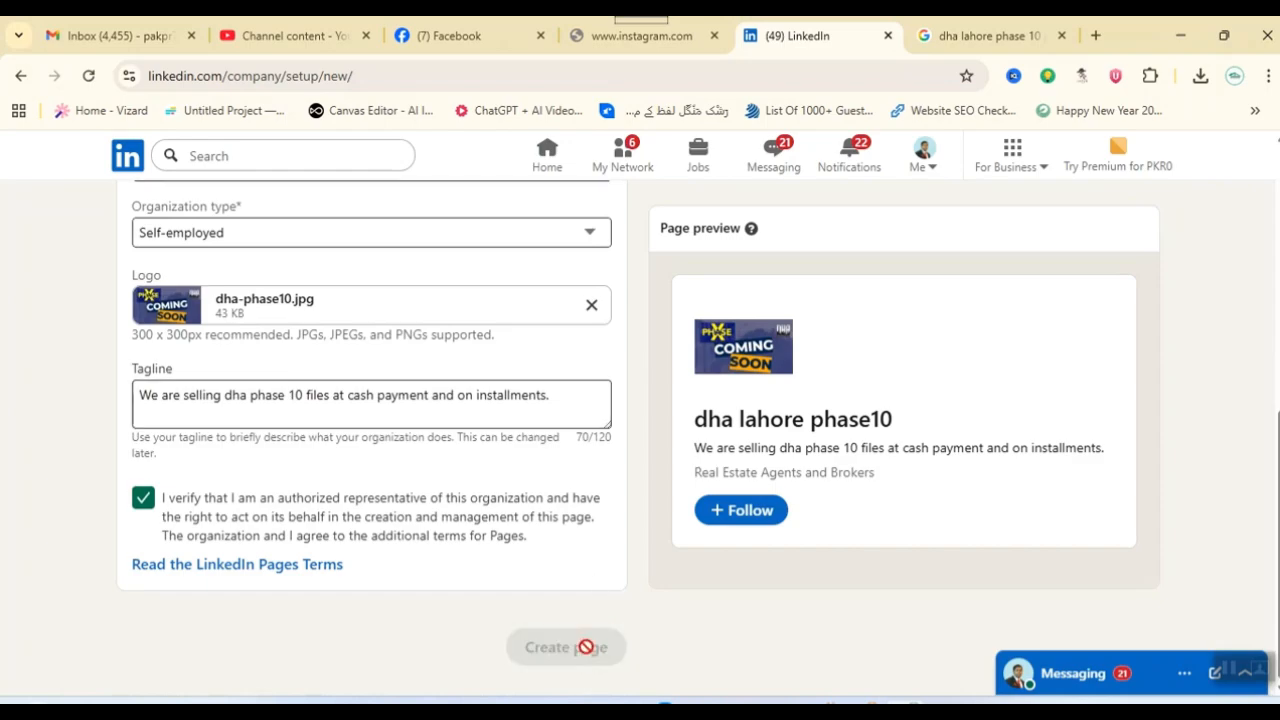